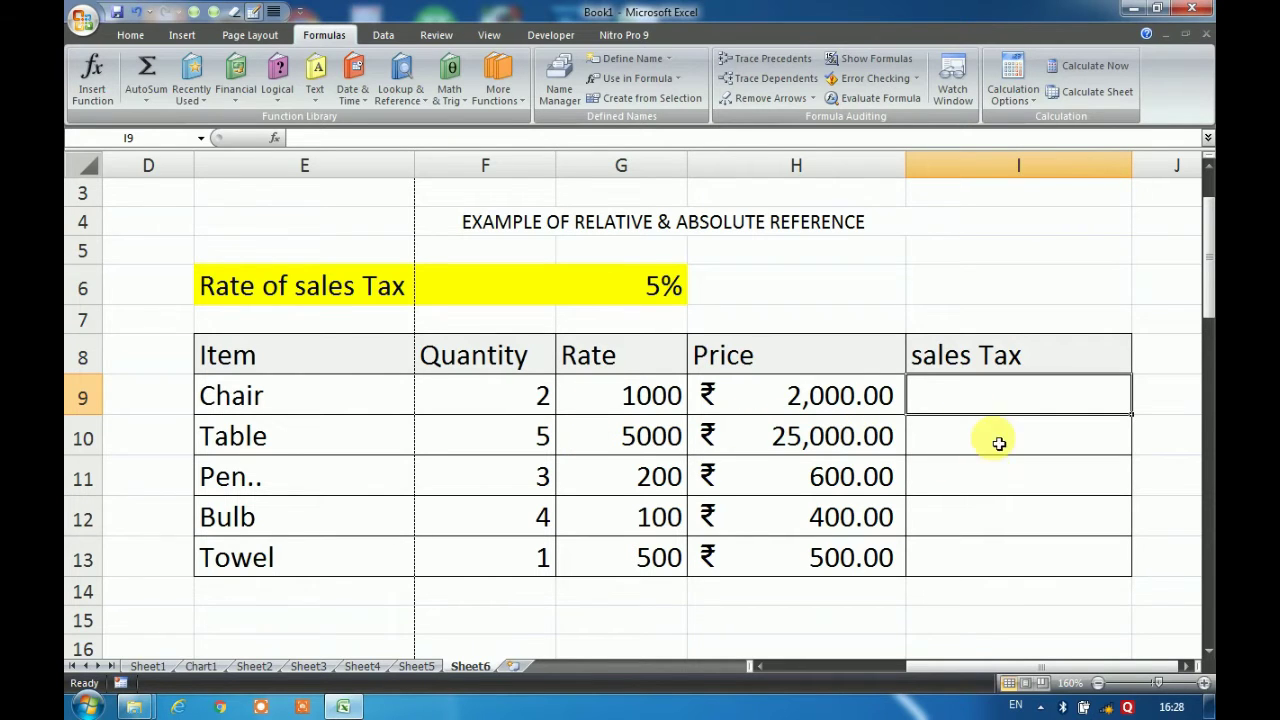
Enter =H9*$G$6 in I9 so the Chair's sales tax comes to ₹100.00.
{"action": "left_click", "coordinate": [790, 415]}
{"action": "left_click", "coordinate": [1068, 400]}
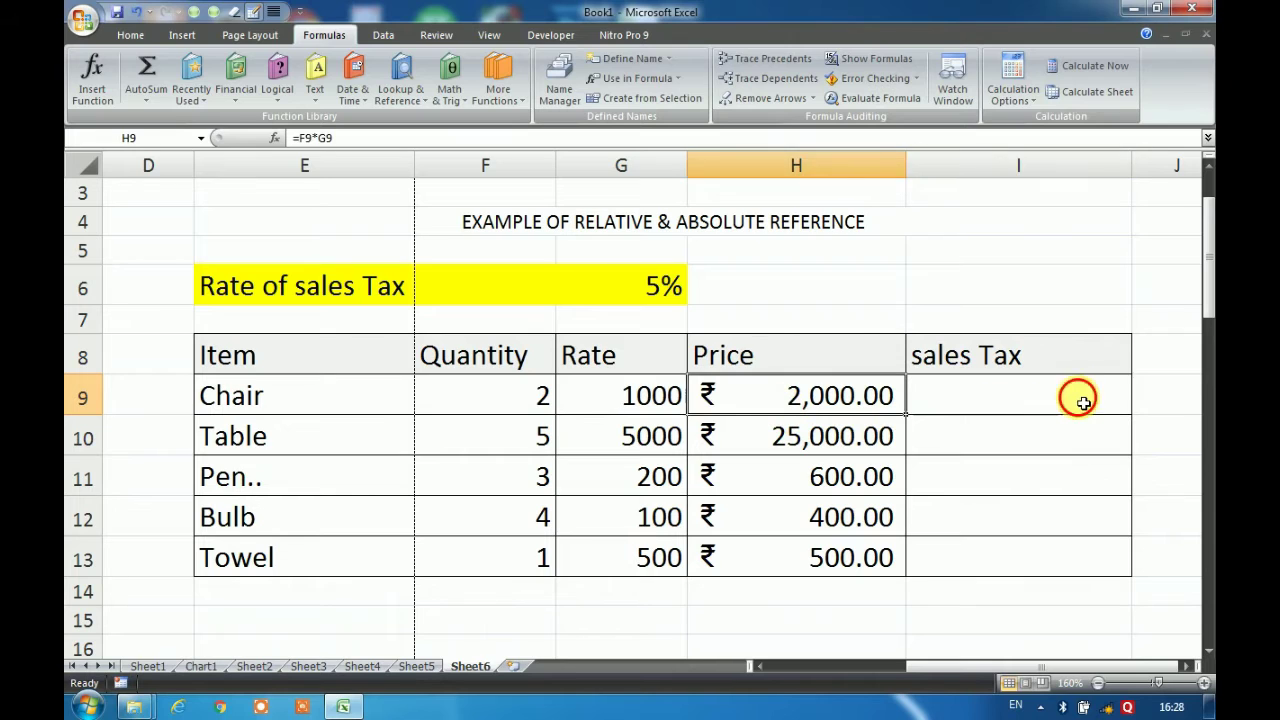
{"action": "left_click", "coordinate": [656, 300]}
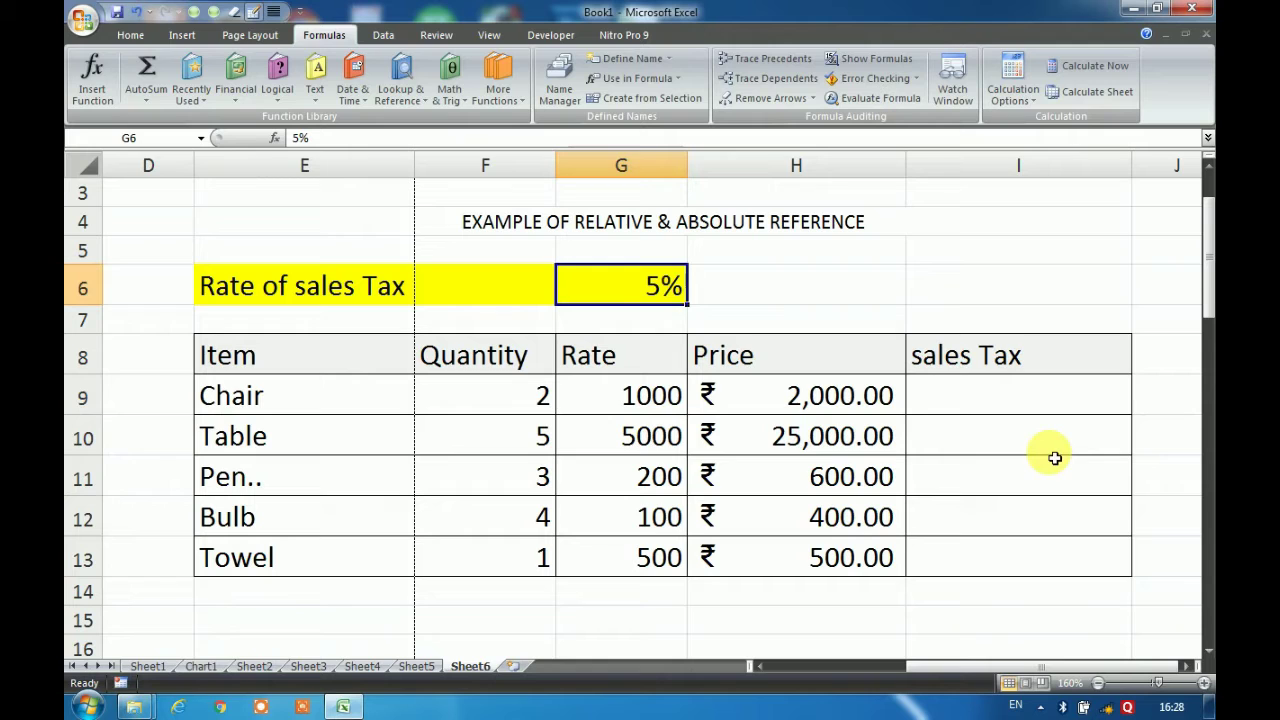
{"action": "left_click", "coordinate": [1018, 404]}
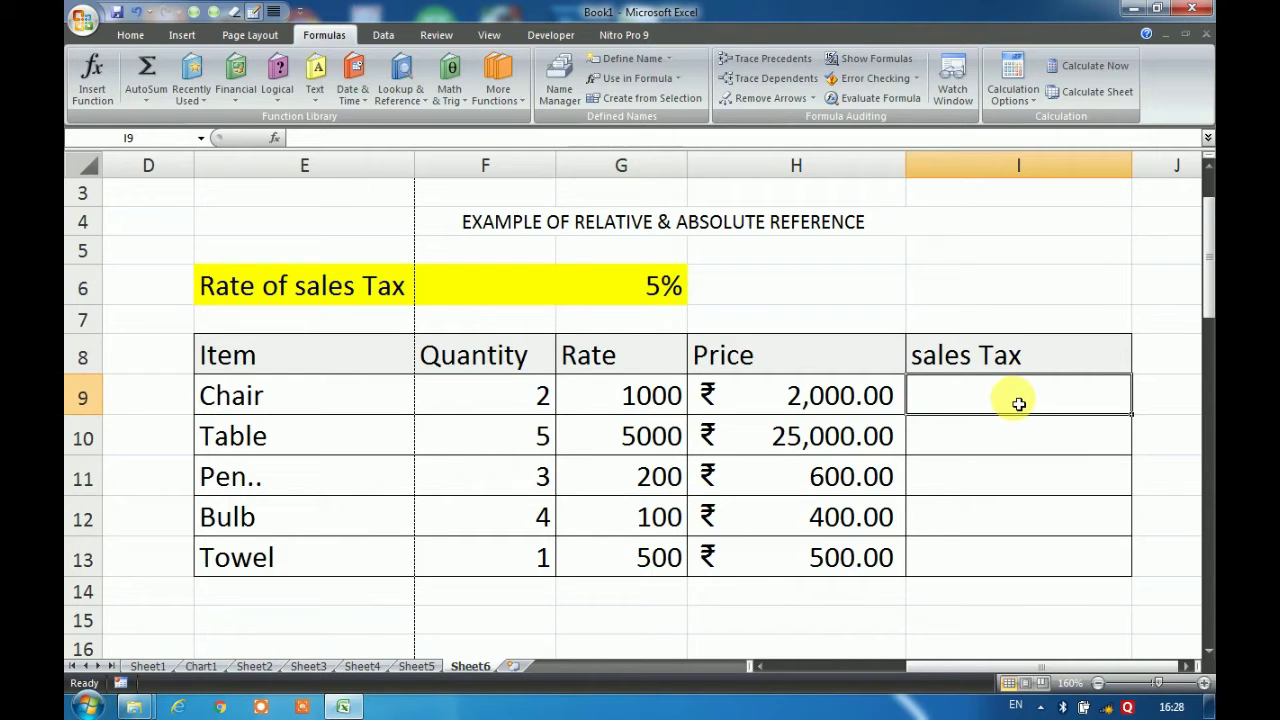
{"action": "type", "text": "="}
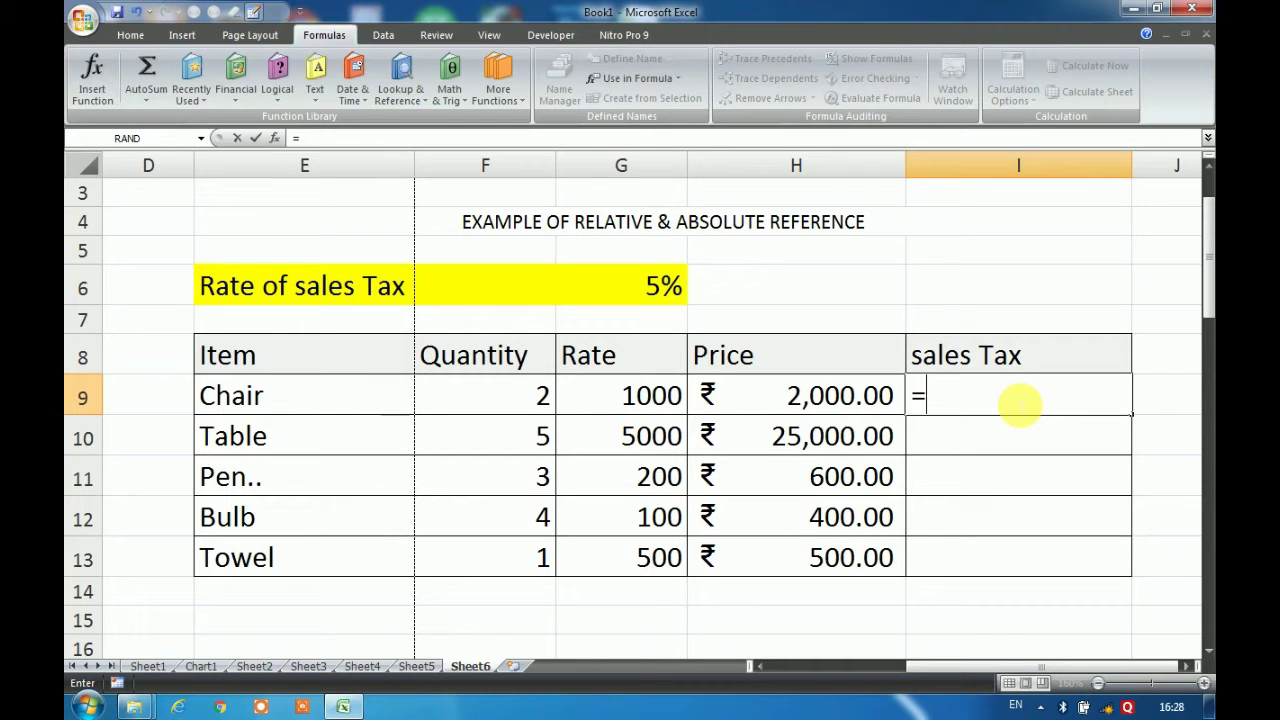
{"action": "left_click", "coordinate": [884, 410]}
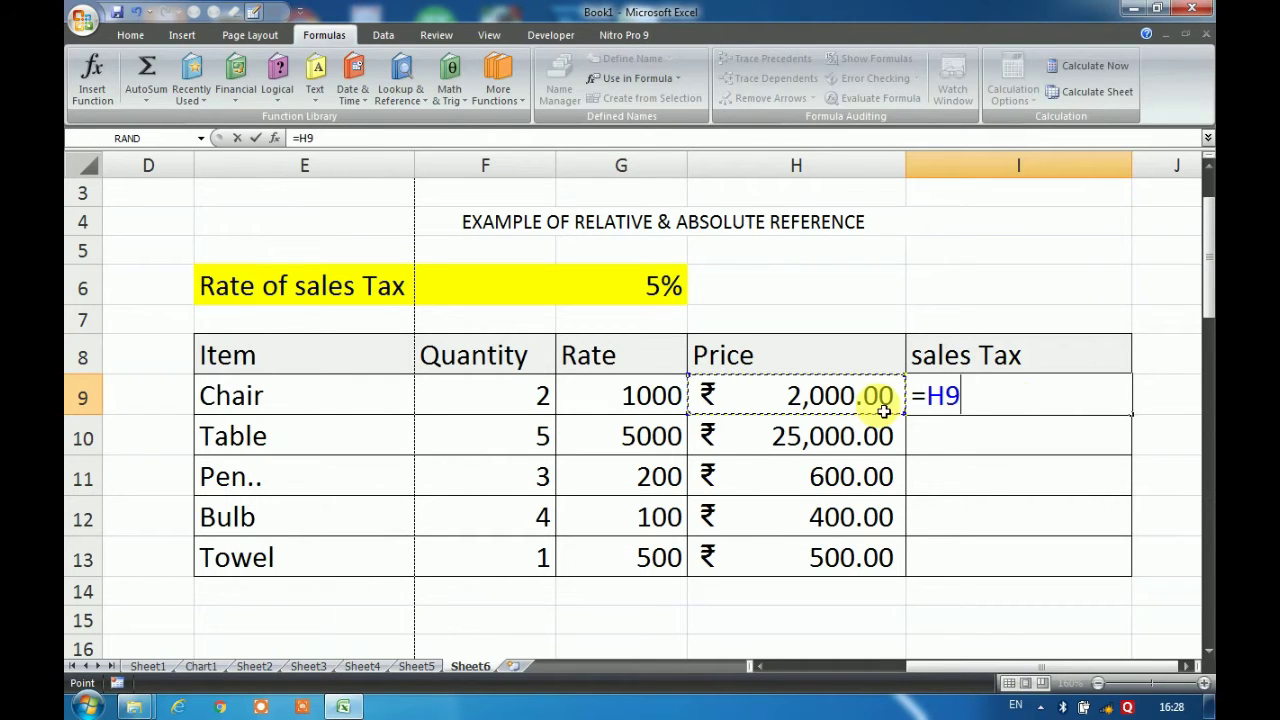
{"action": "type", "text": "*"}
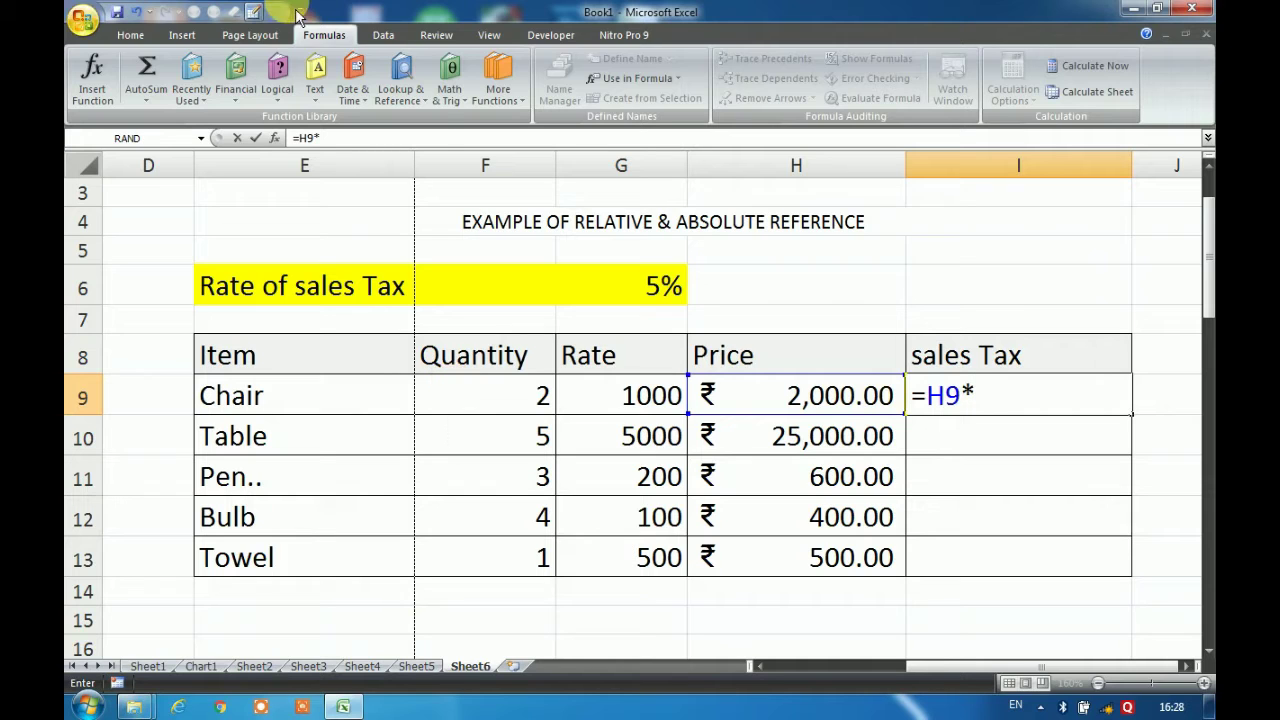
{"action": "left_click", "coordinate": [662, 288]}
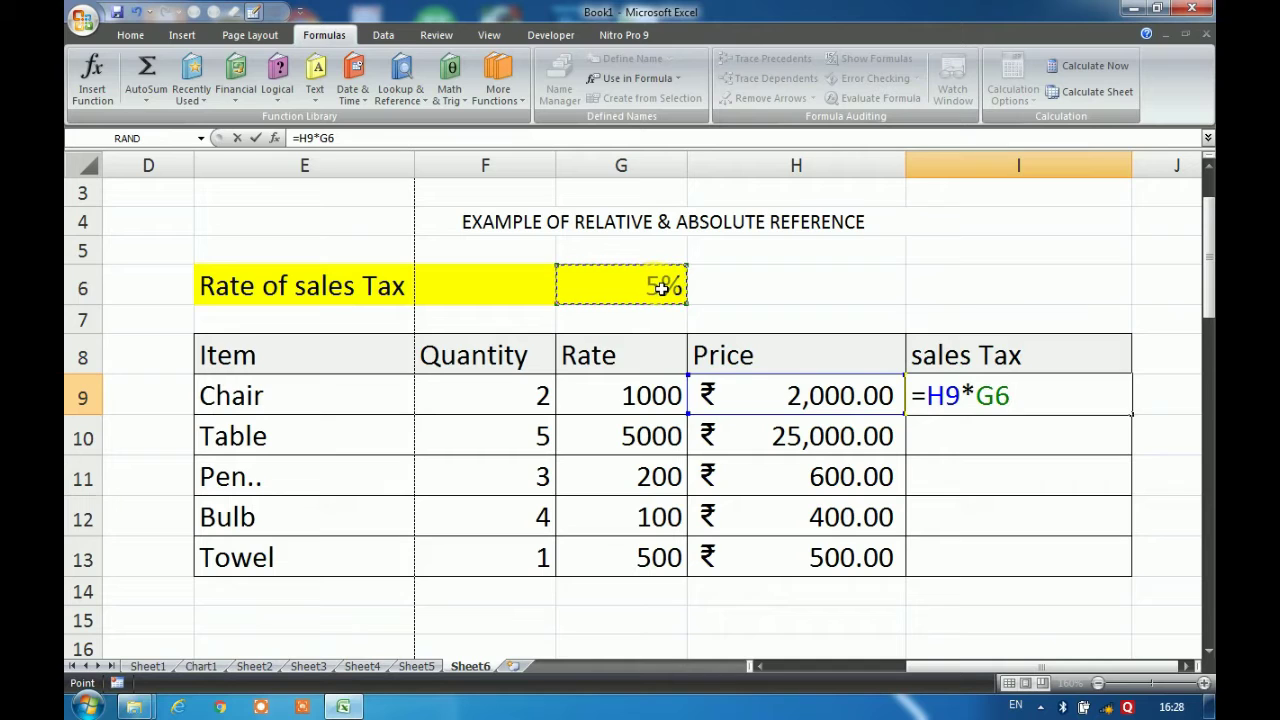
{"action": "key", "text": "F4"}
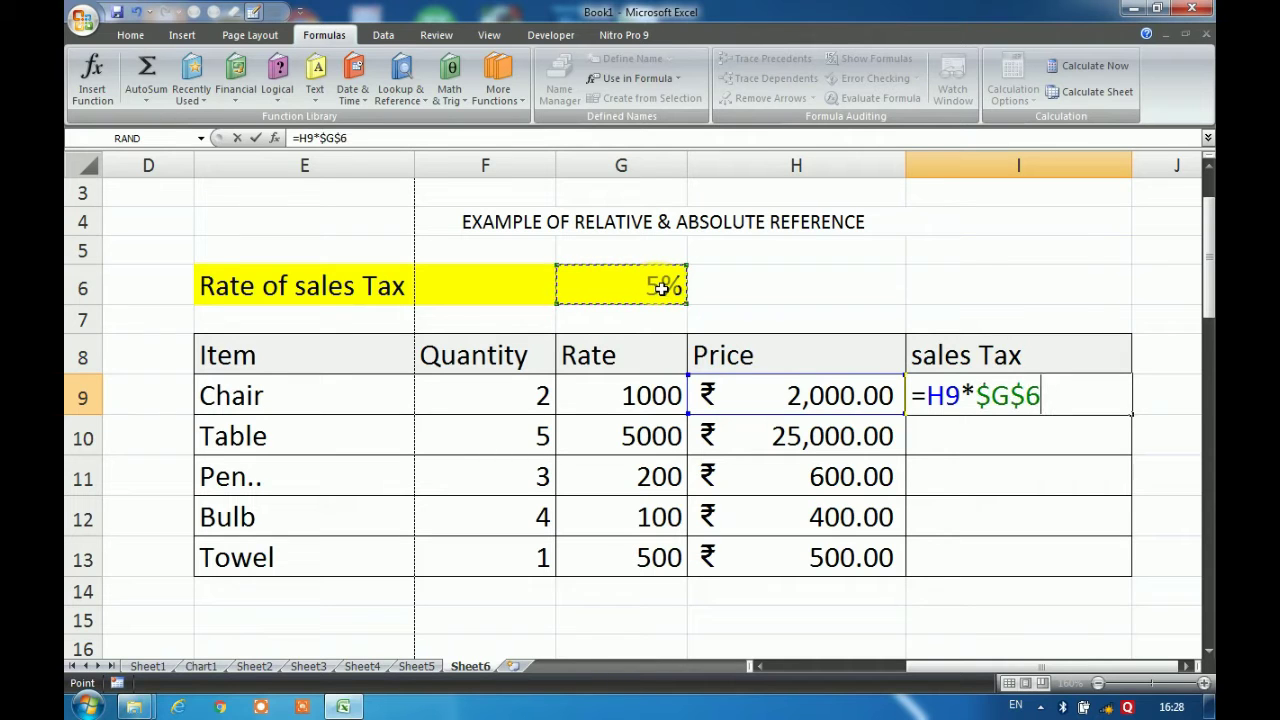
{"action": "key", "text": "Return"}
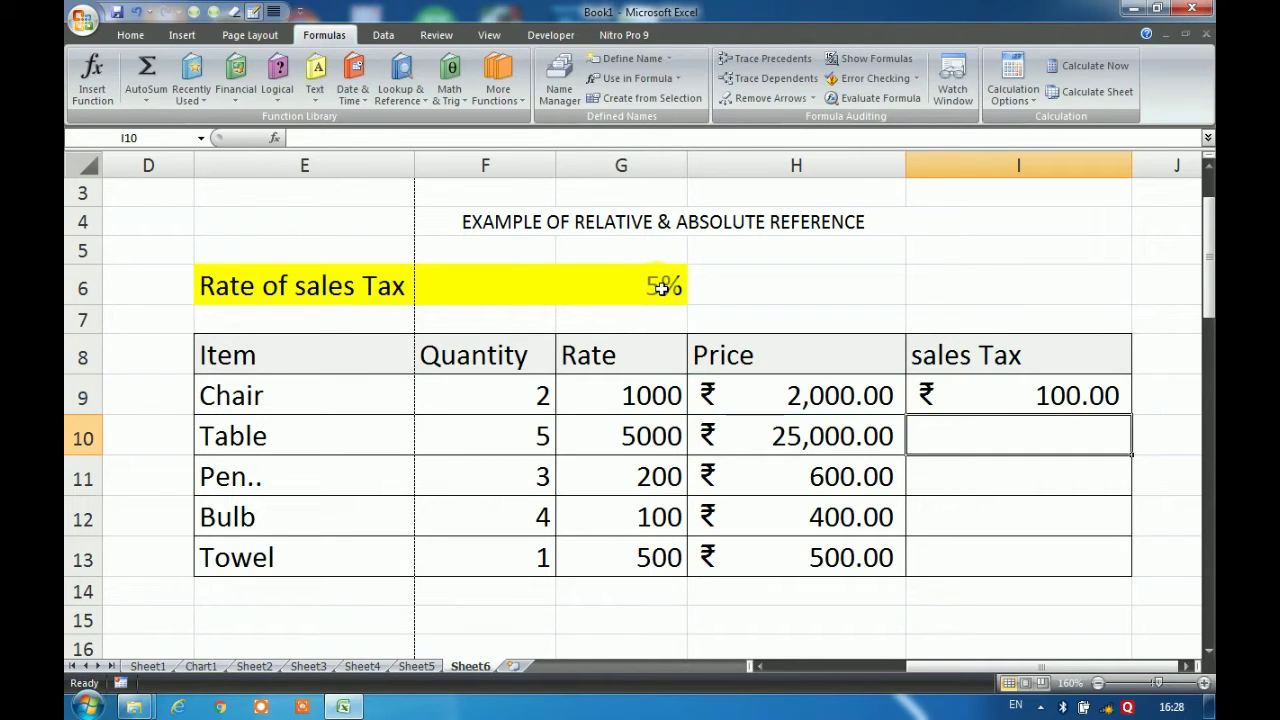
{"action": "left_click", "coordinate": [991, 392]}
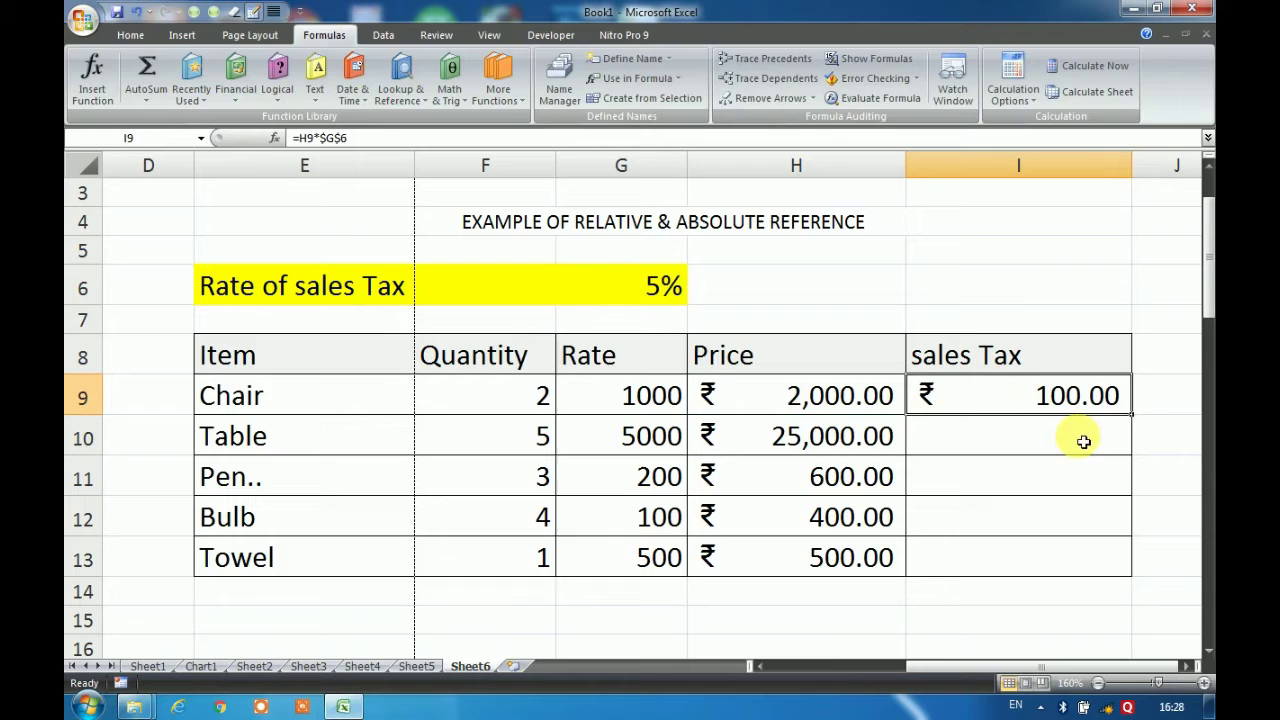
Fill the I9 formula down through Towel, then undo both the fill and the Chair formula.
{"action": "double_click", "coordinate": [1132, 413]}
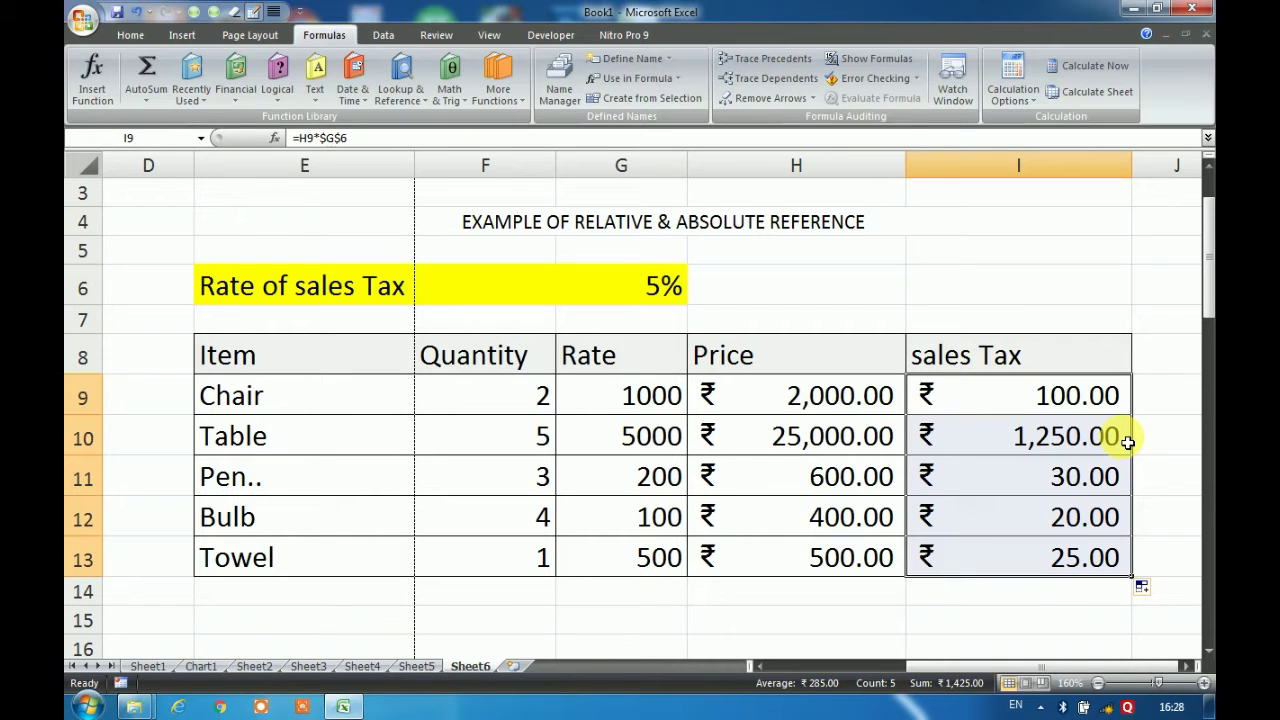
{"action": "key", "text": "ctrl+z"}
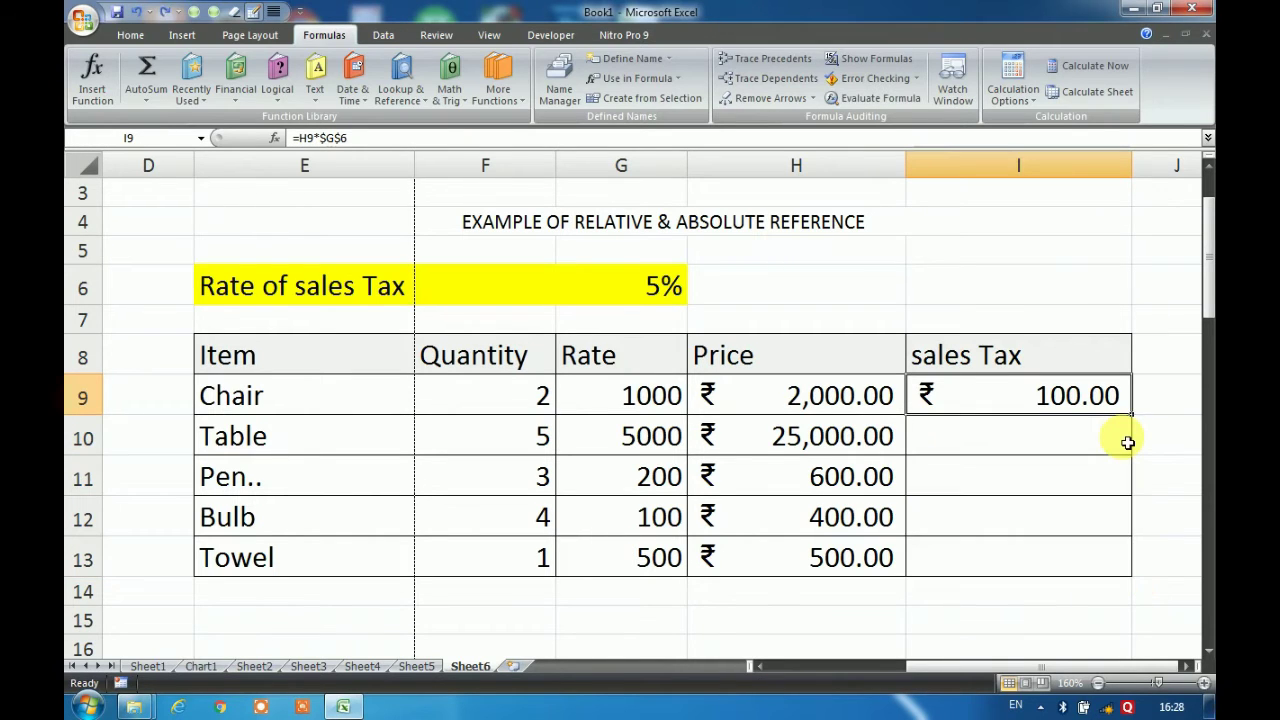
{"action": "key", "text": "ctrl+z"}
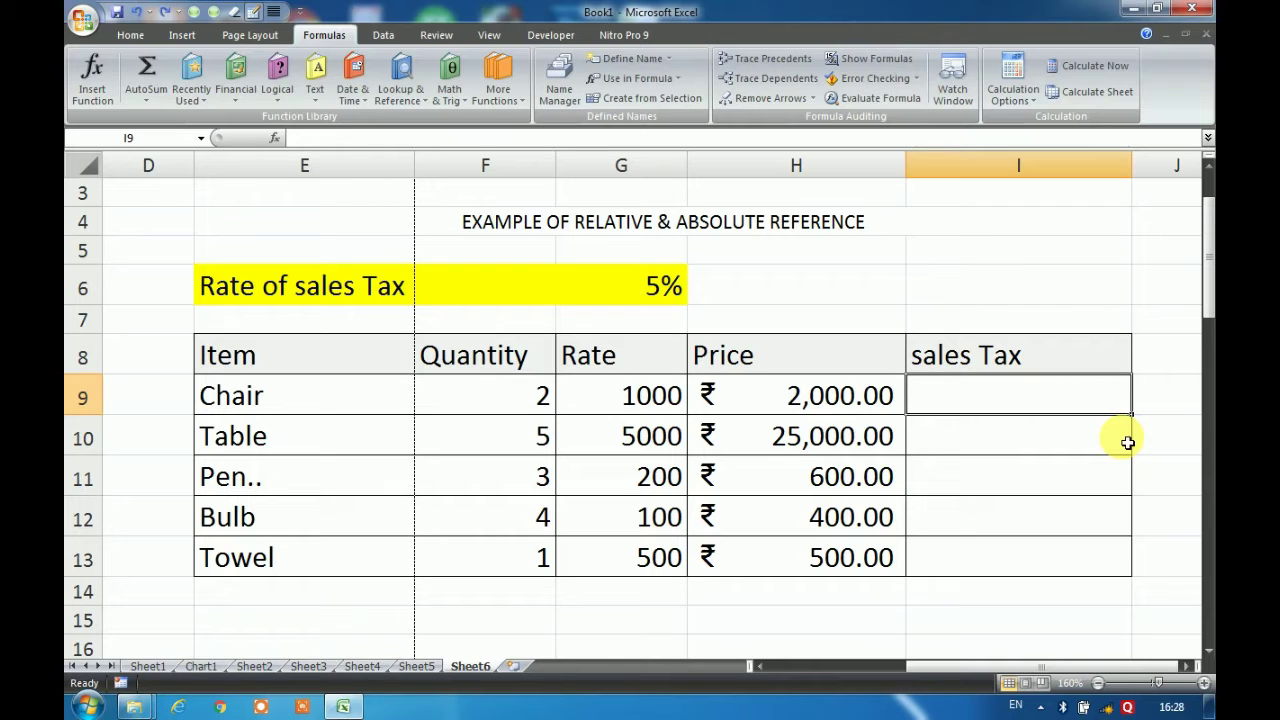
Define the workbook-scope name Sales_tax for the 5% rate cell G6.
{"action": "left_click", "coordinate": [683, 289]}
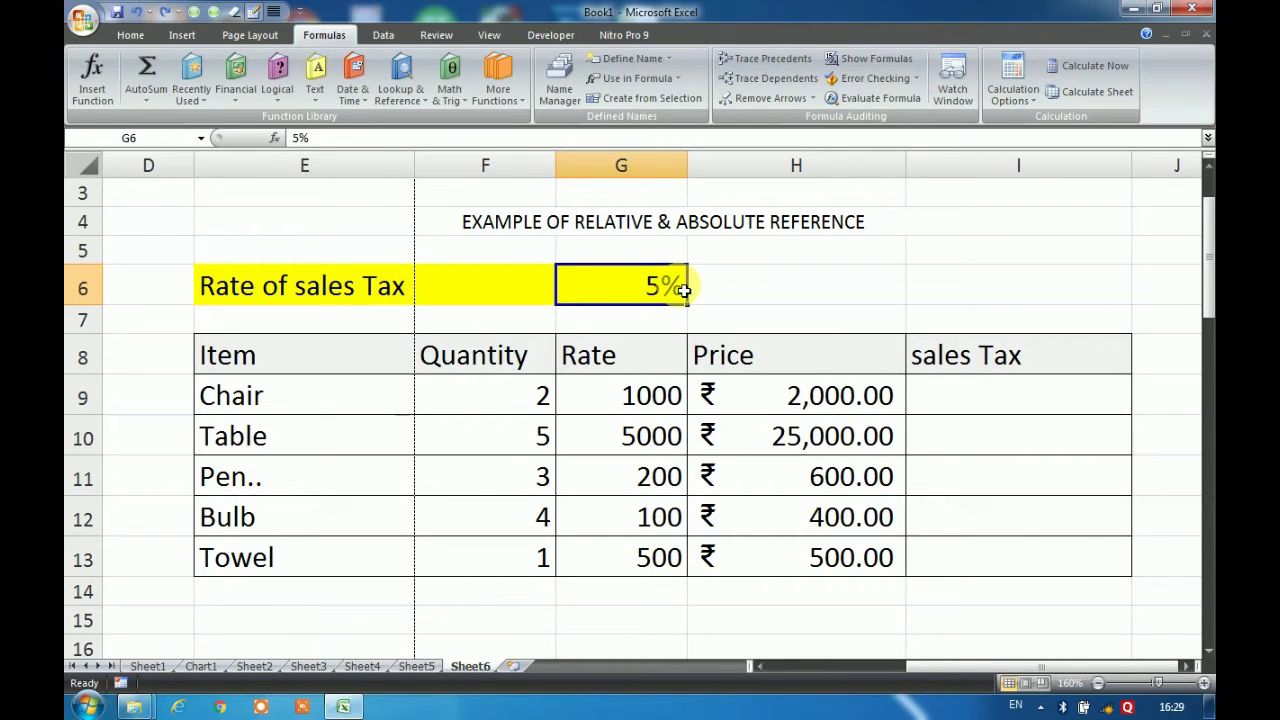
{"action": "left_click", "coordinate": [644, 67]}
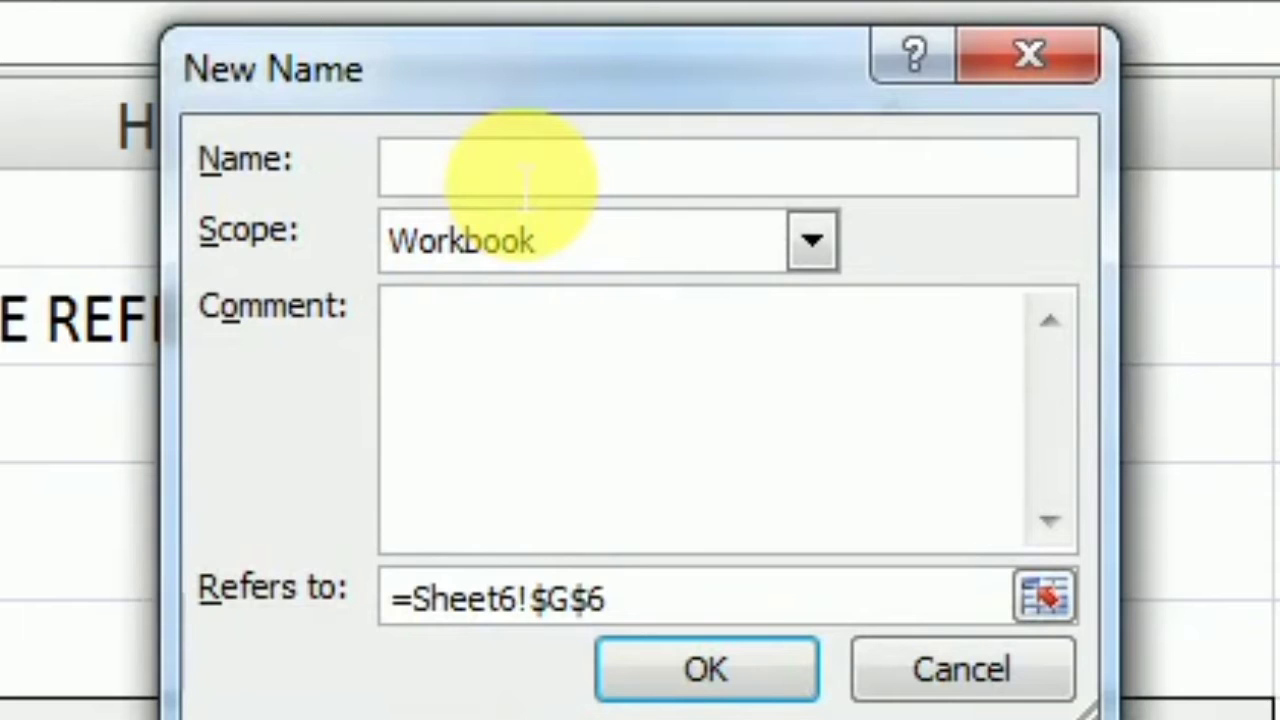
{"action": "type", "text": "S"}
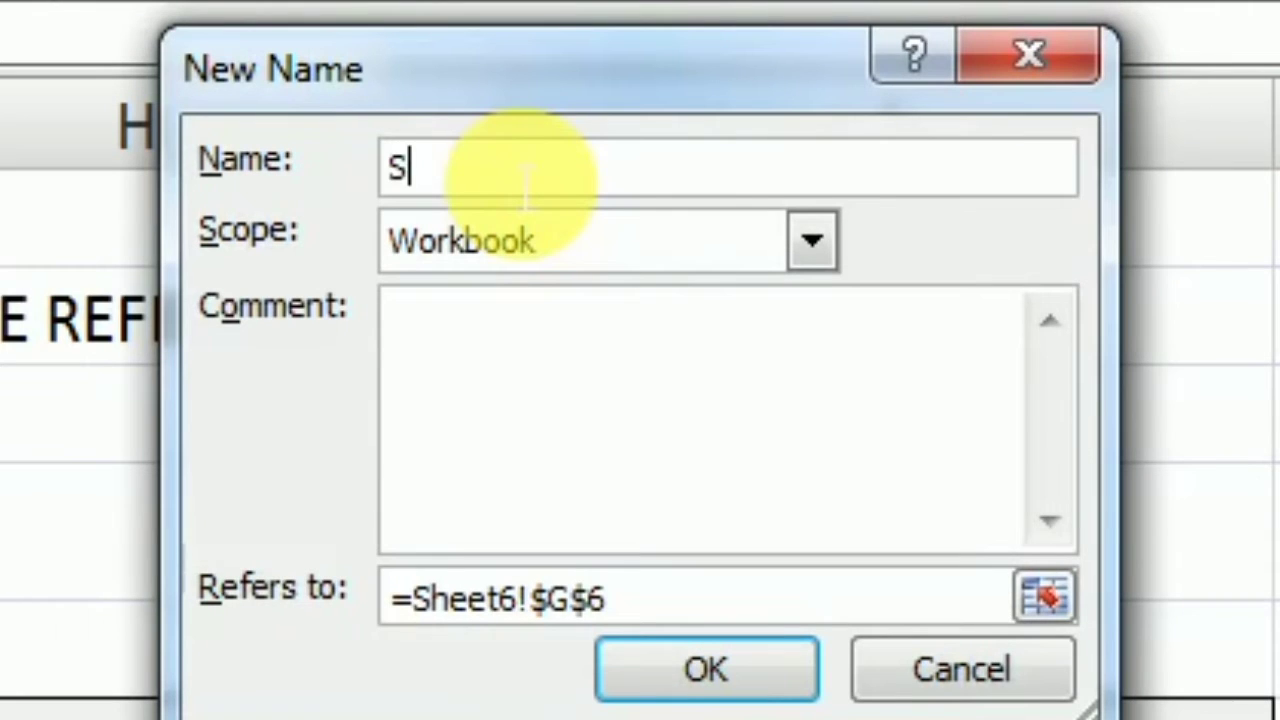
{"action": "type", "text": "al"}
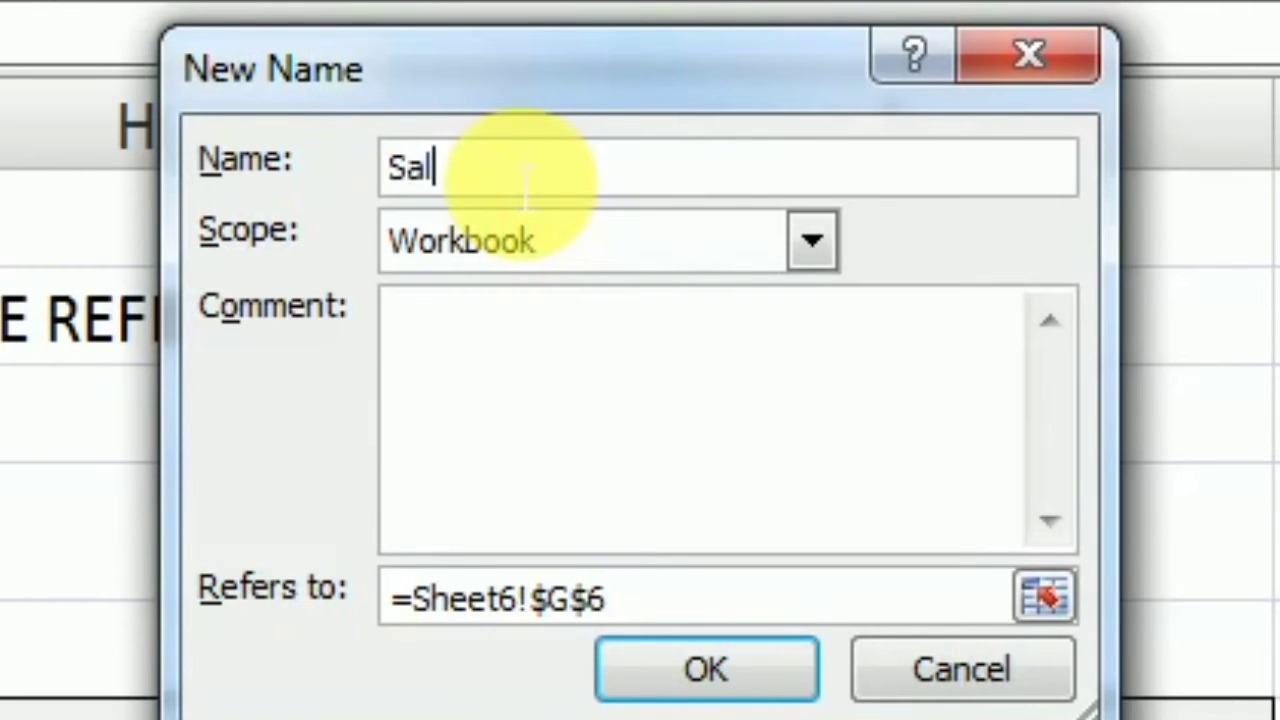
{"action": "type", "text": "es"}
{"action": "type", "text": "_tax"}
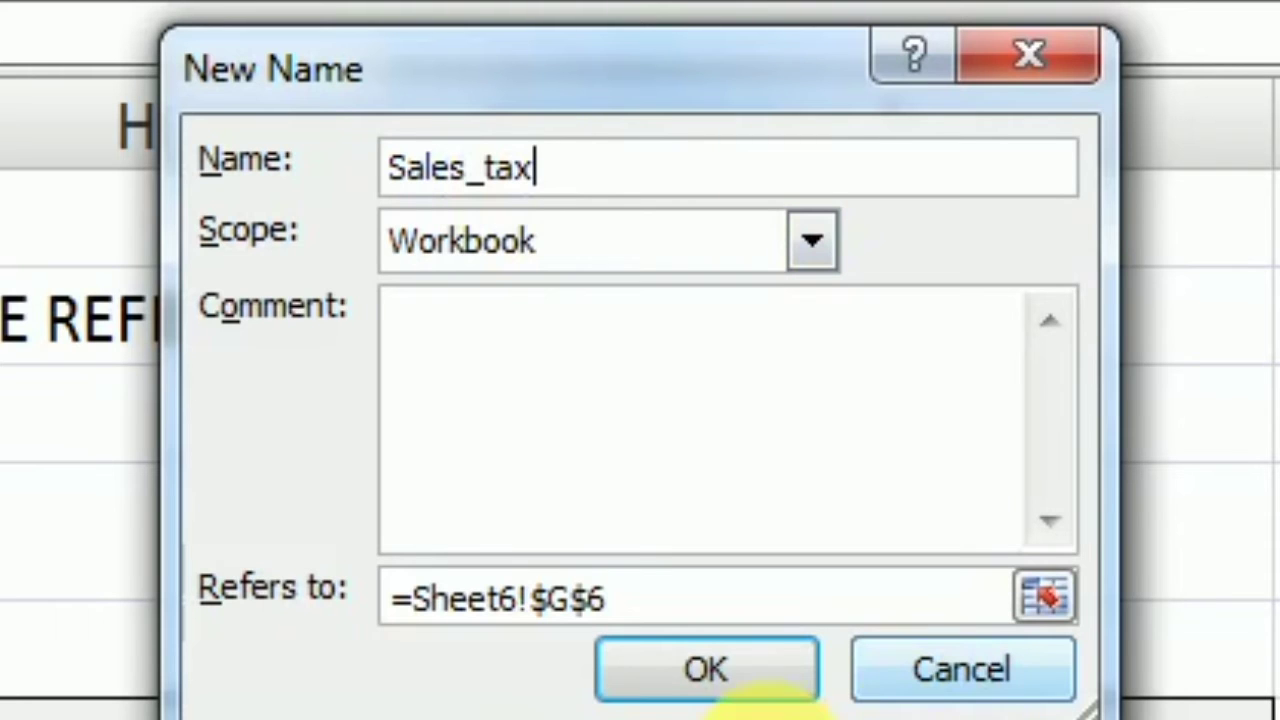
{"action": "left_click", "coordinate": [765, 690]}
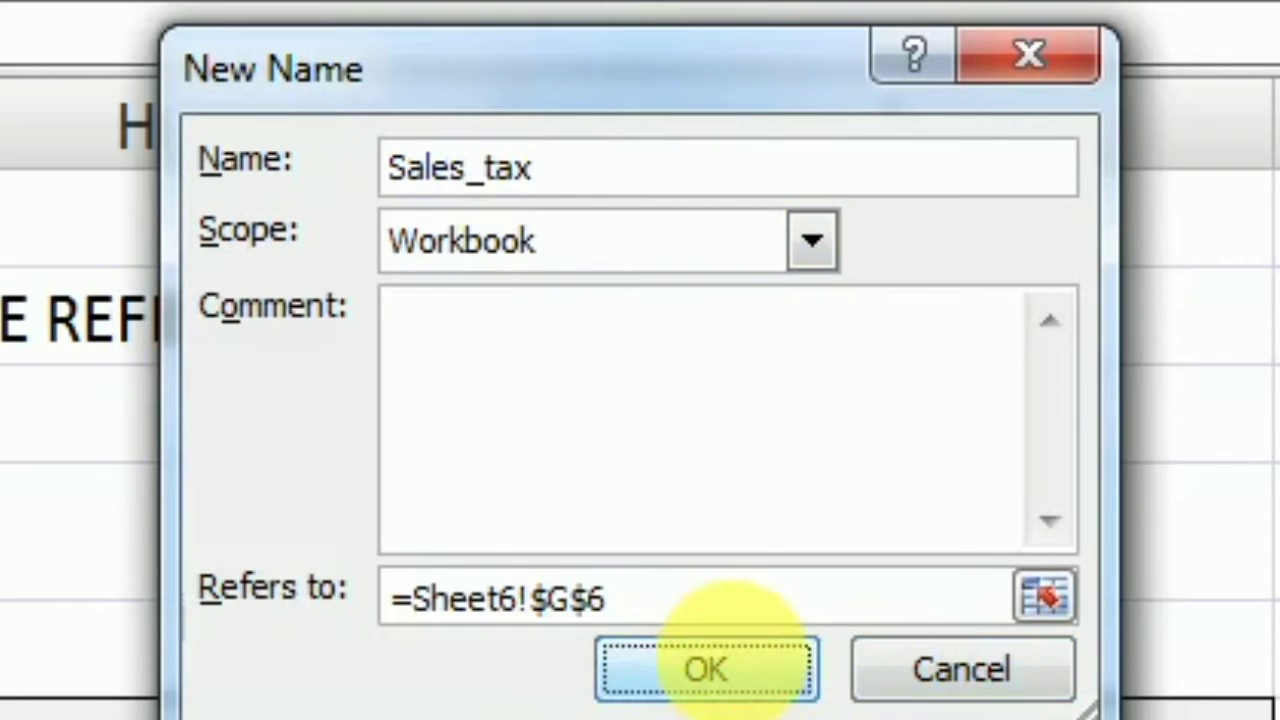
Enter =H9*Sales_tax in I9, giving the Chair's sales tax of ₹100.00.
{"action": "left_click", "coordinate": [969, 405]}
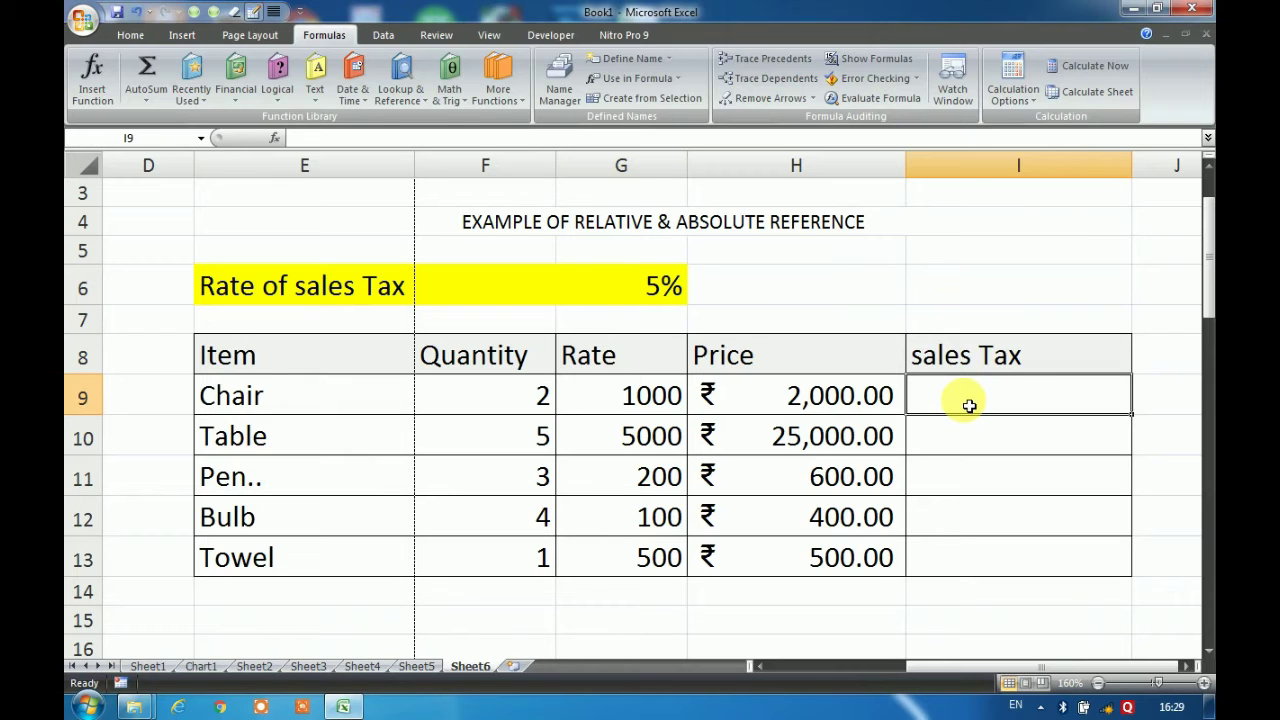
{"action": "type", "text": "="}
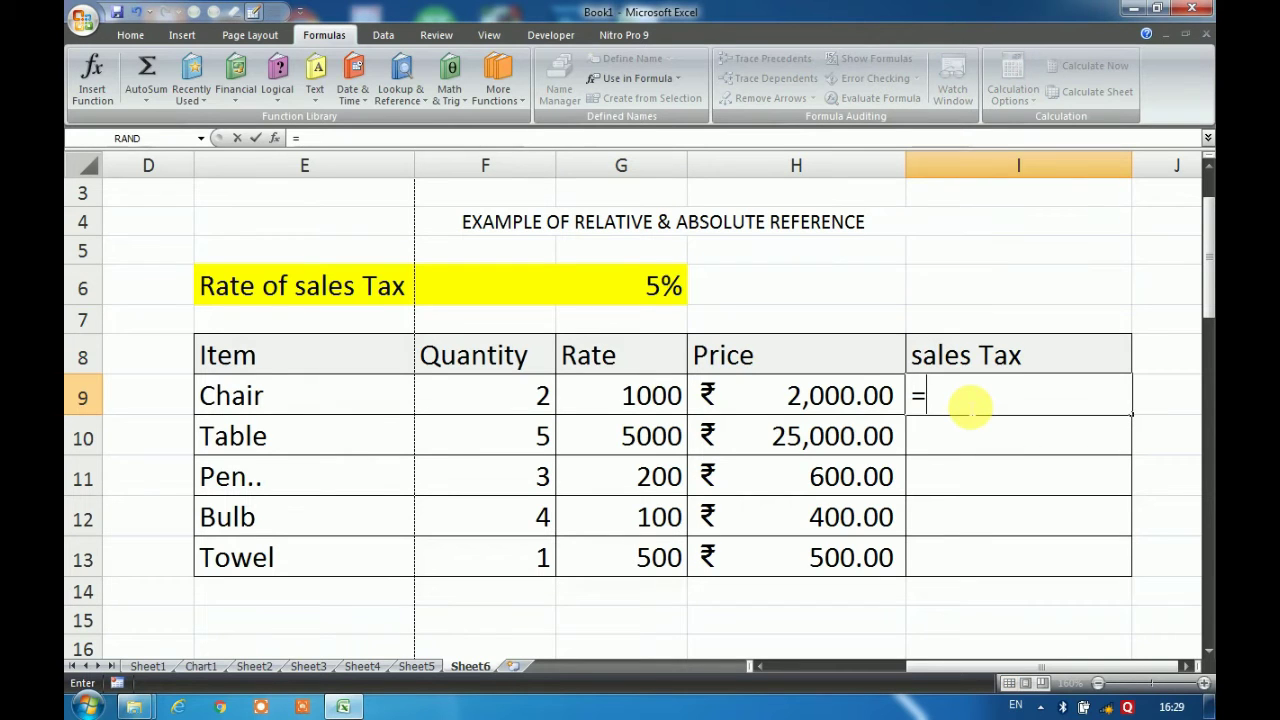
{"action": "left_click", "coordinate": [838, 404]}
{"action": "type", "text": "*"}
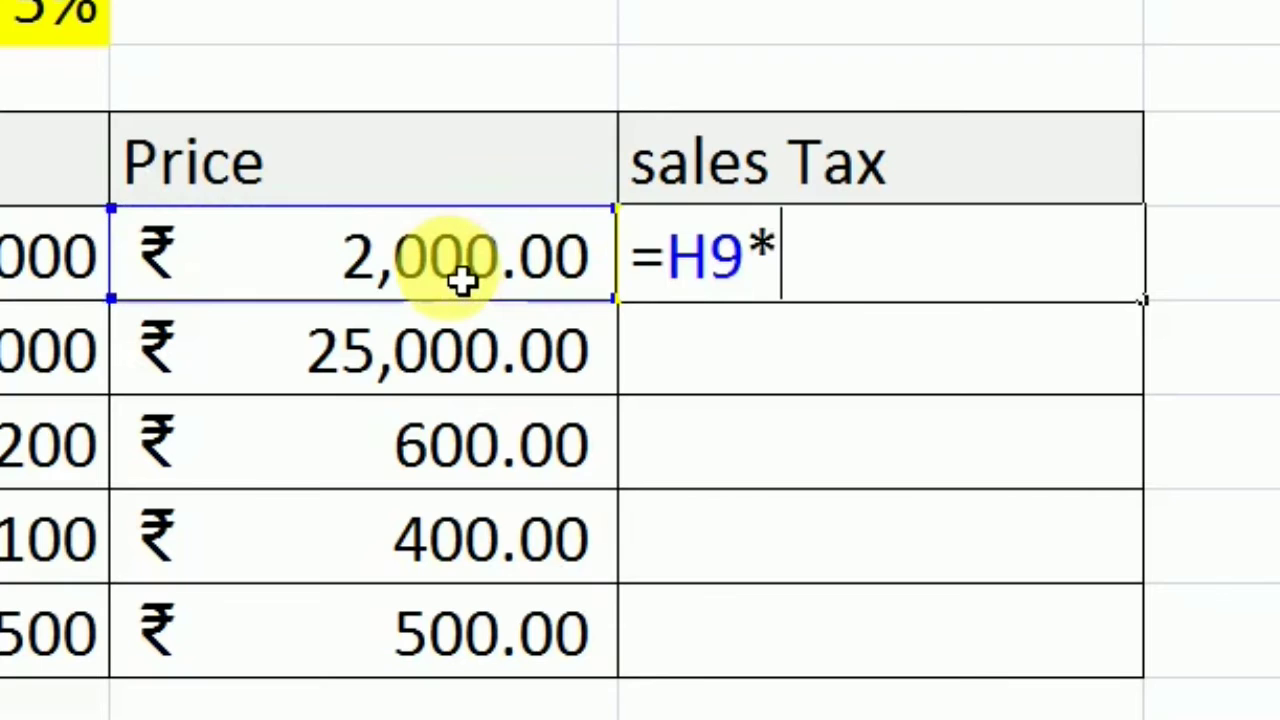
{"action": "type", "text": "s"}
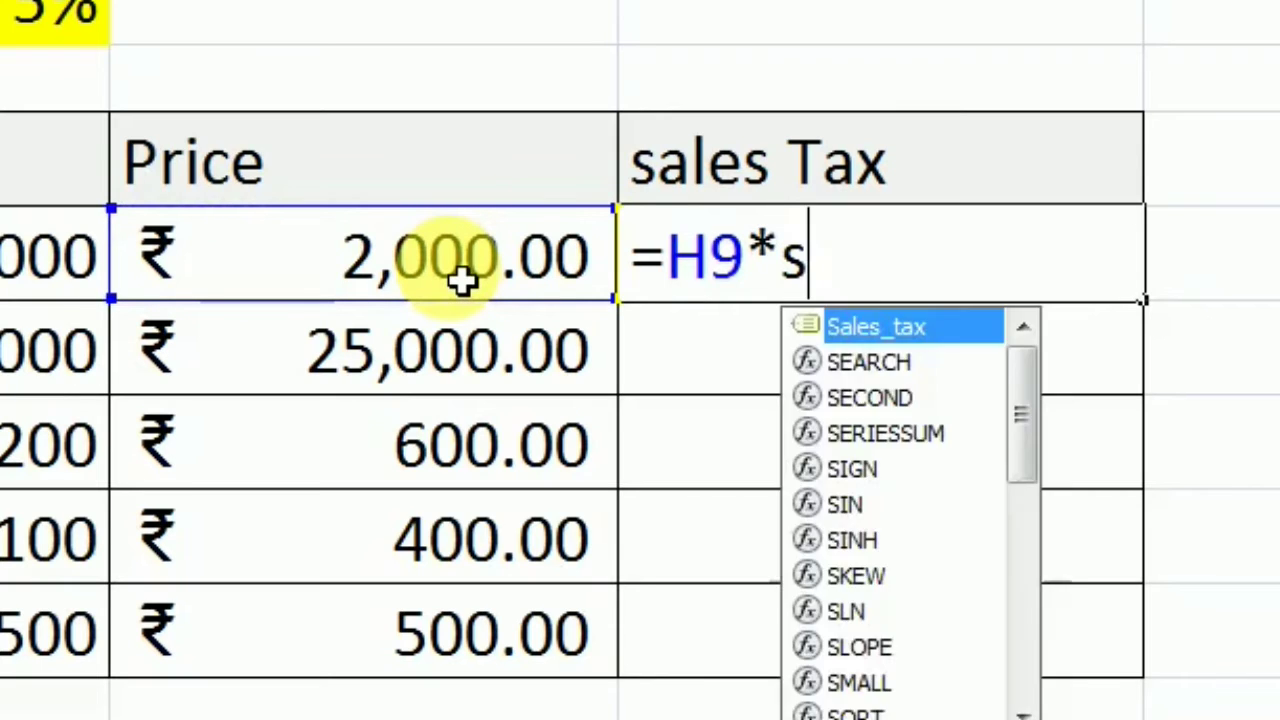
{"action": "type", "text": "a"}
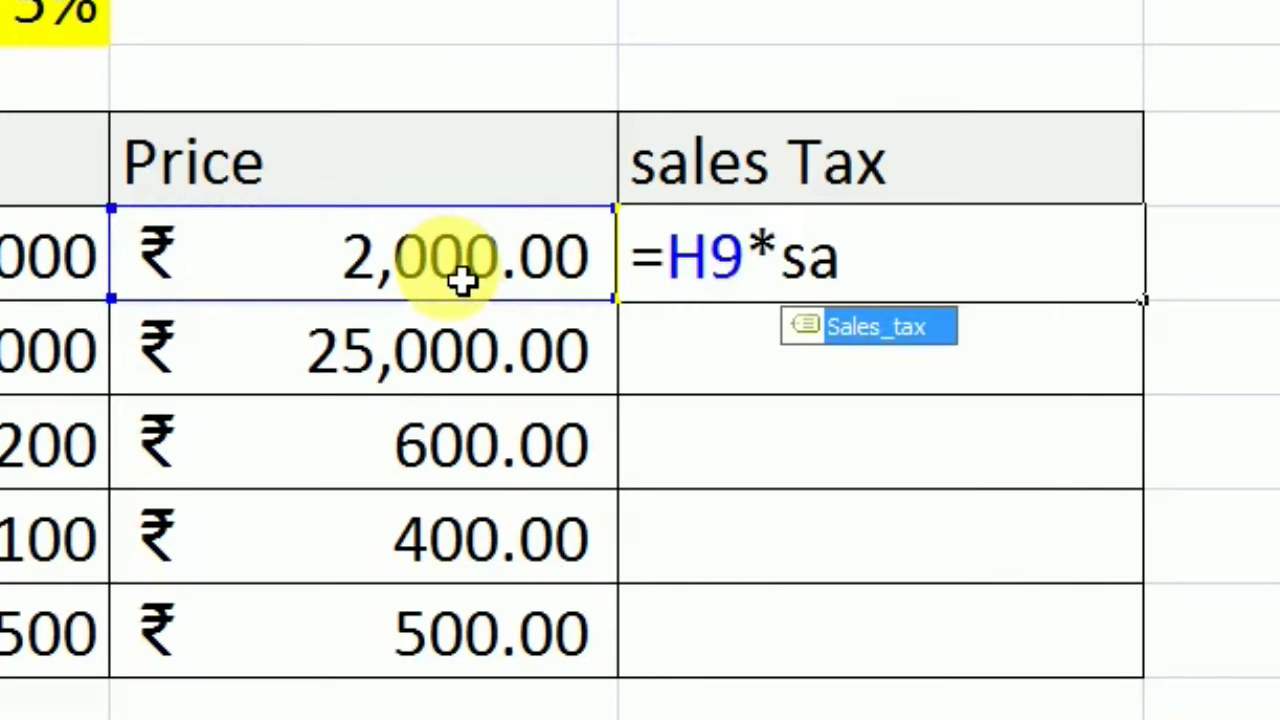
{"action": "key", "text": "Tab"}
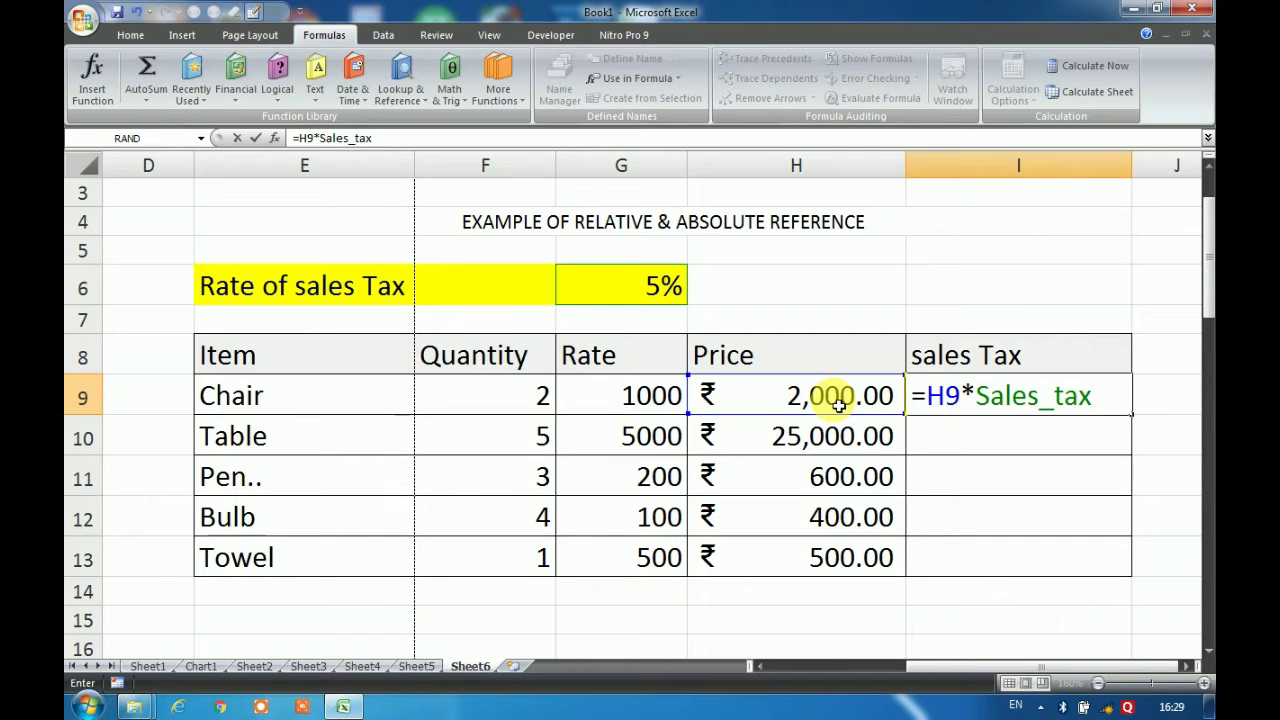
{"action": "key", "text": "Return"}
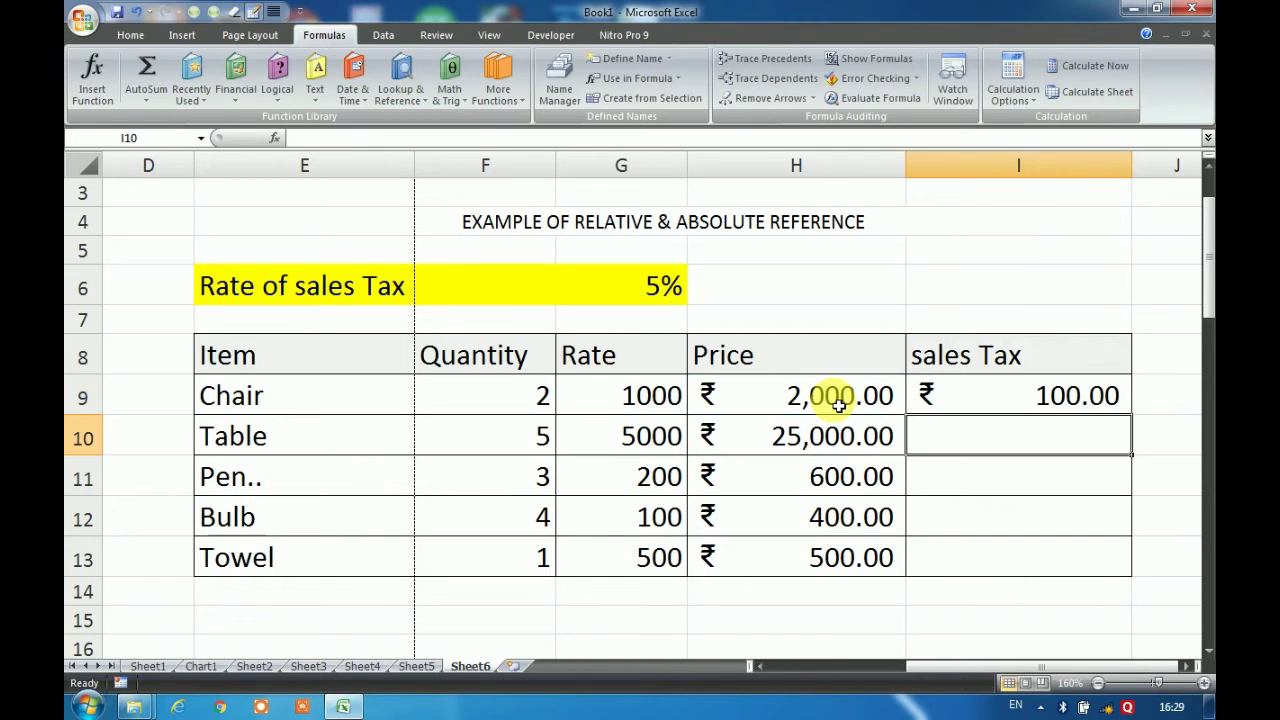
Fill the formula down to I13, check the Bulb and Chair results, and select I9:I13.
{"action": "left_click", "coordinate": [1110, 392]}
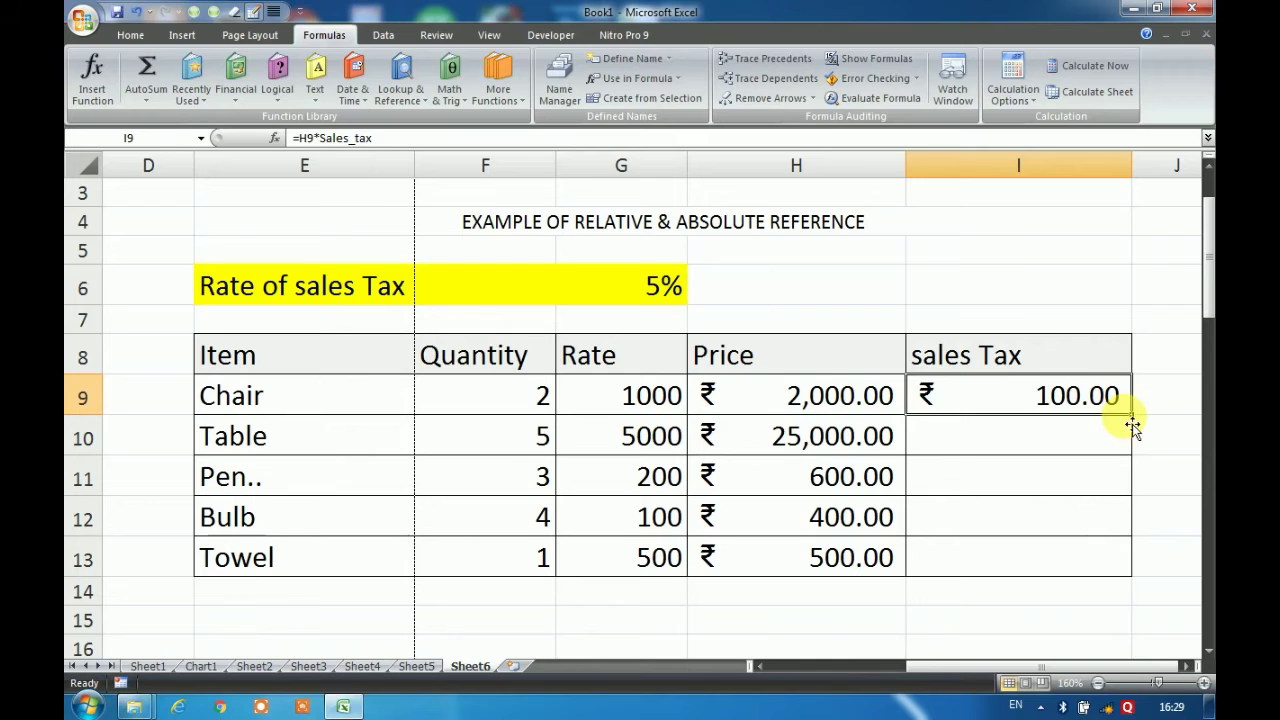
{"action": "double_click", "coordinate": [1136, 423]}
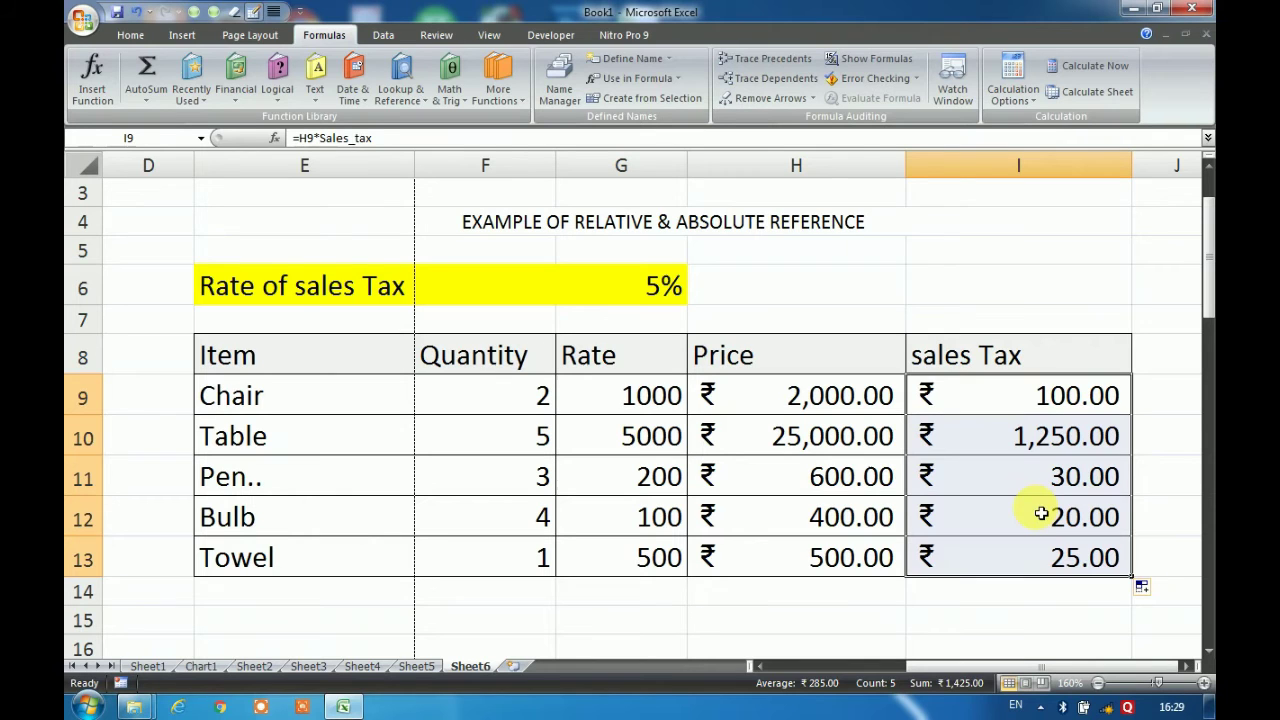
{"action": "left_click", "coordinate": [1041, 513]}
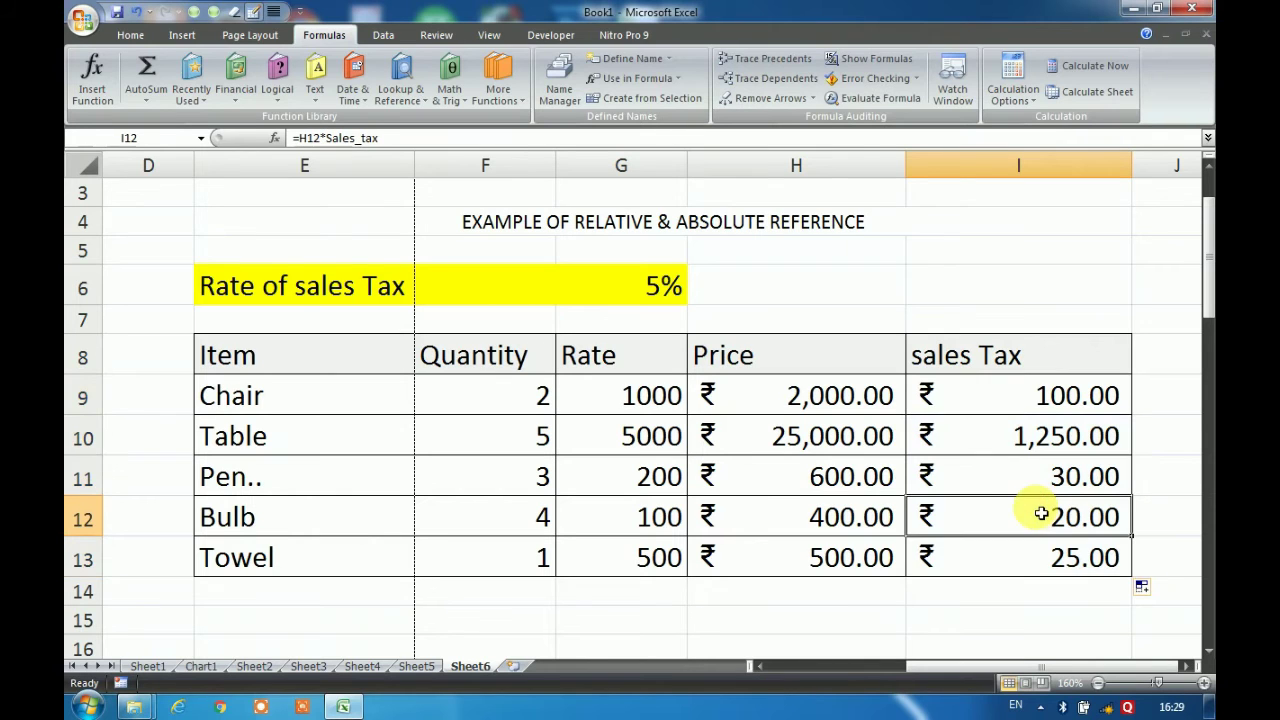
{"action": "left_click", "coordinate": [1028, 395]}
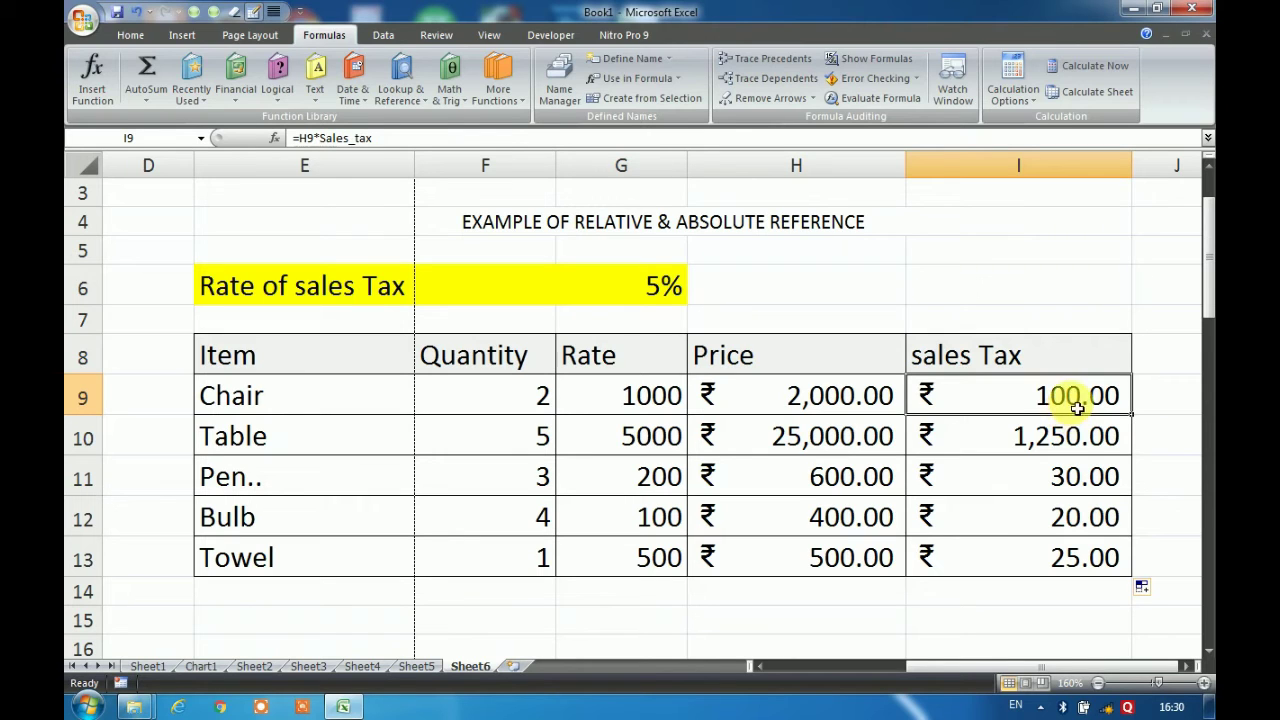
{"action": "left_click_drag", "start_coordinate": [1072, 405], "coordinate": [1078, 559]}
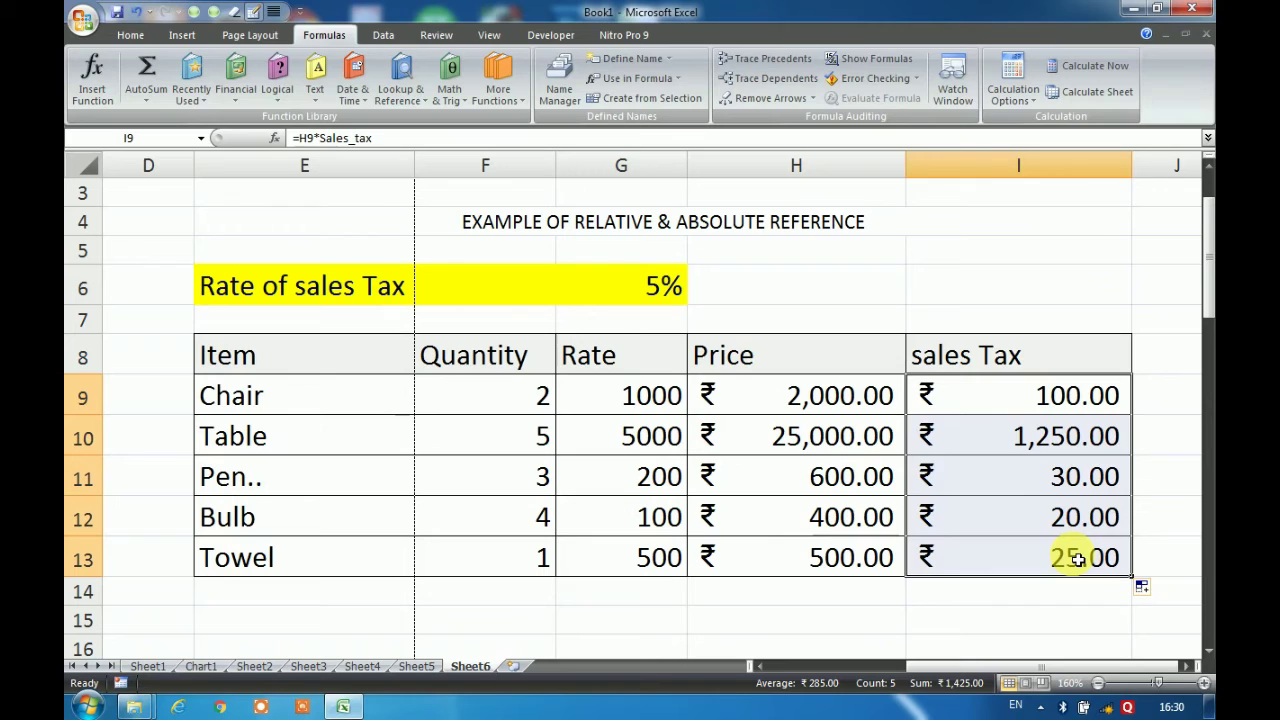
Delete the amounts in I9:I13 and the Rate of sales Tax label with its 5% value.
{"action": "key", "text": "Delete"}
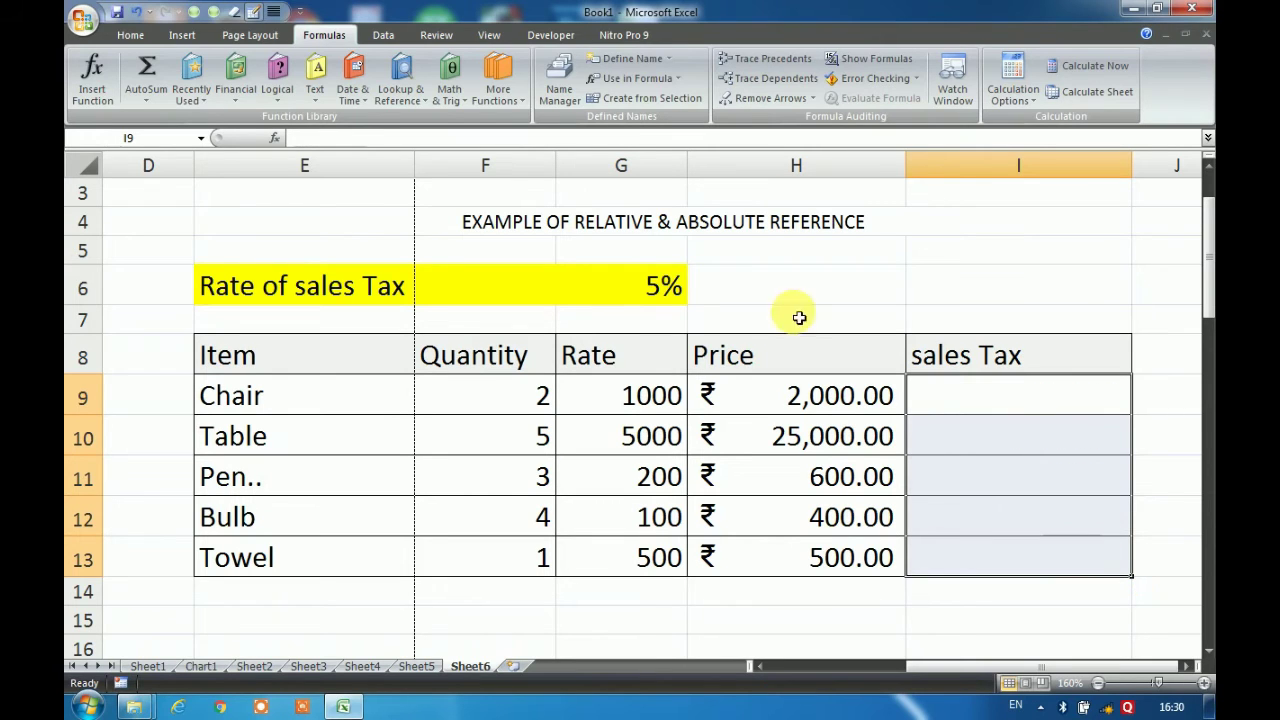
{"action": "left_click", "coordinate": [660, 282]}
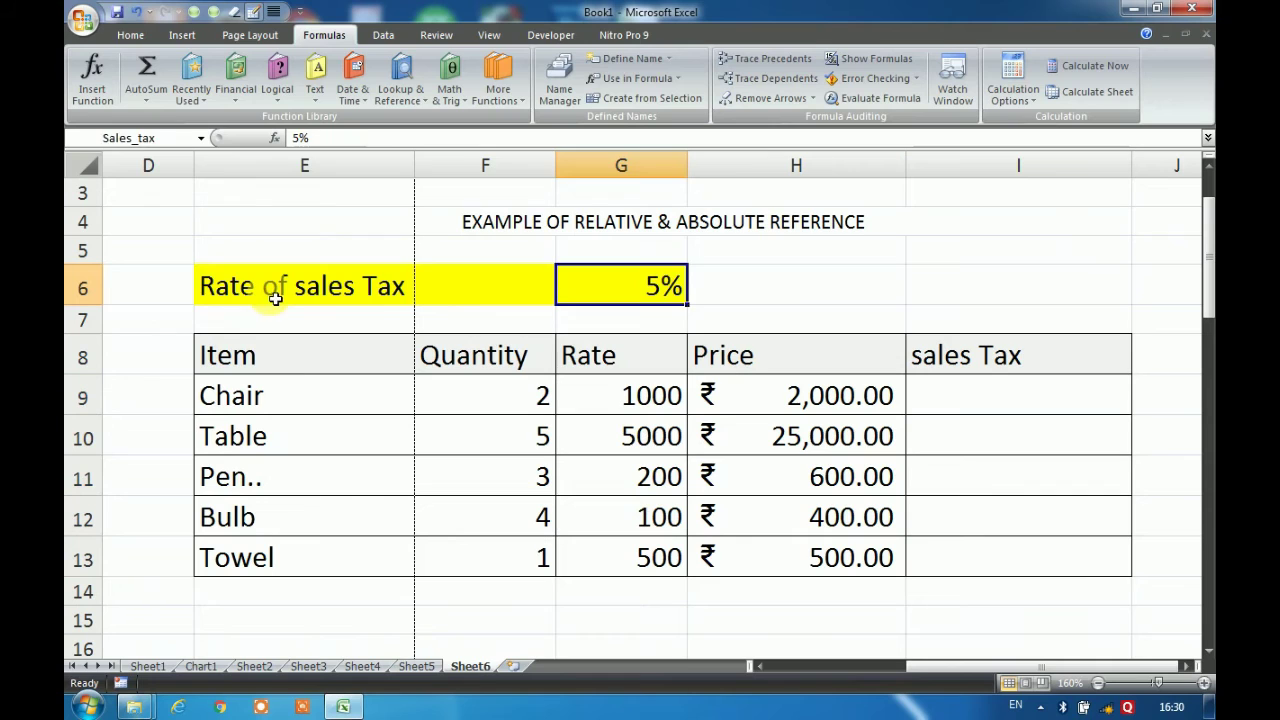
{"action": "left_click_drag", "start_coordinate": [300, 290], "coordinate": [613, 315]}
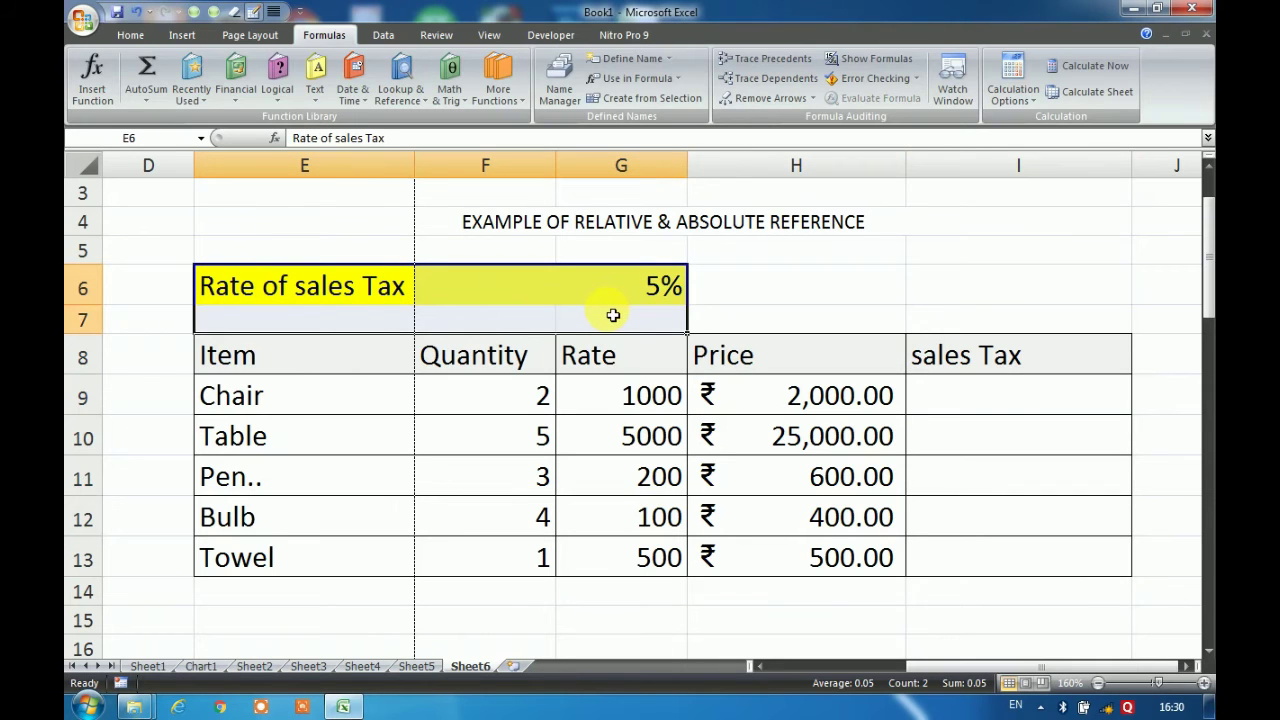
{"action": "key", "text": "Delete"}
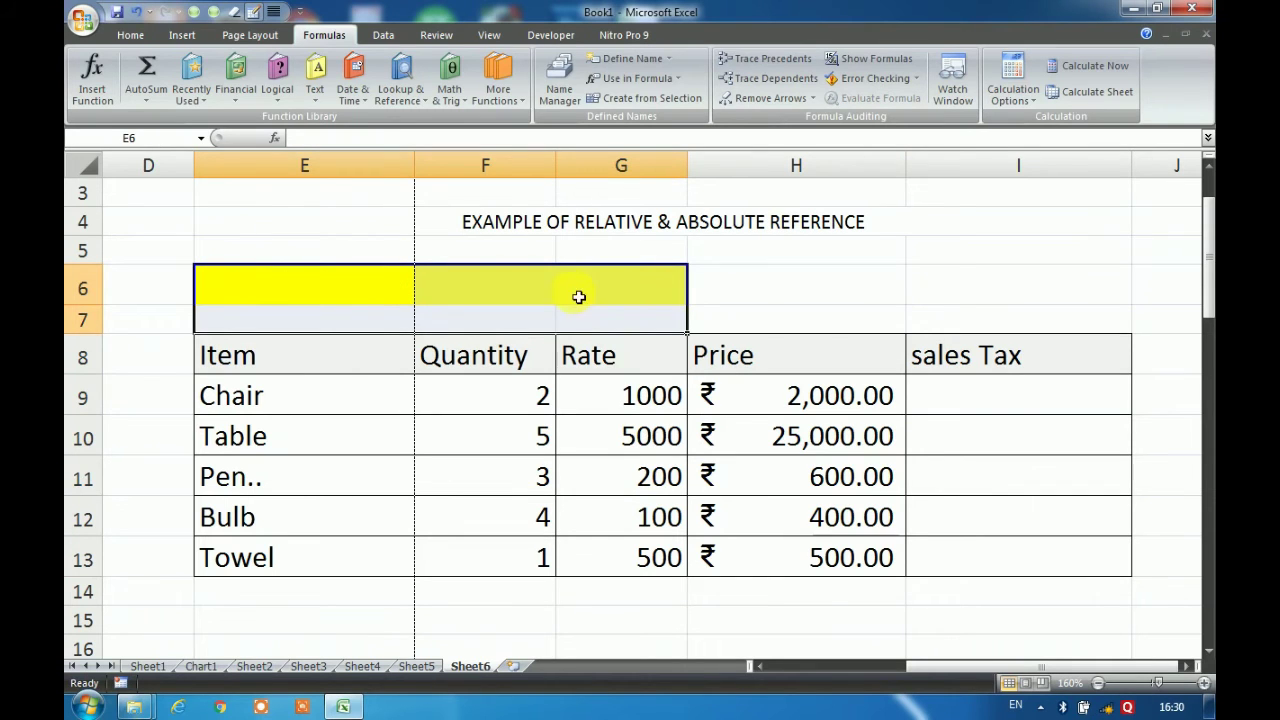
{"action": "left_click", "coordinate": [584, 286]}
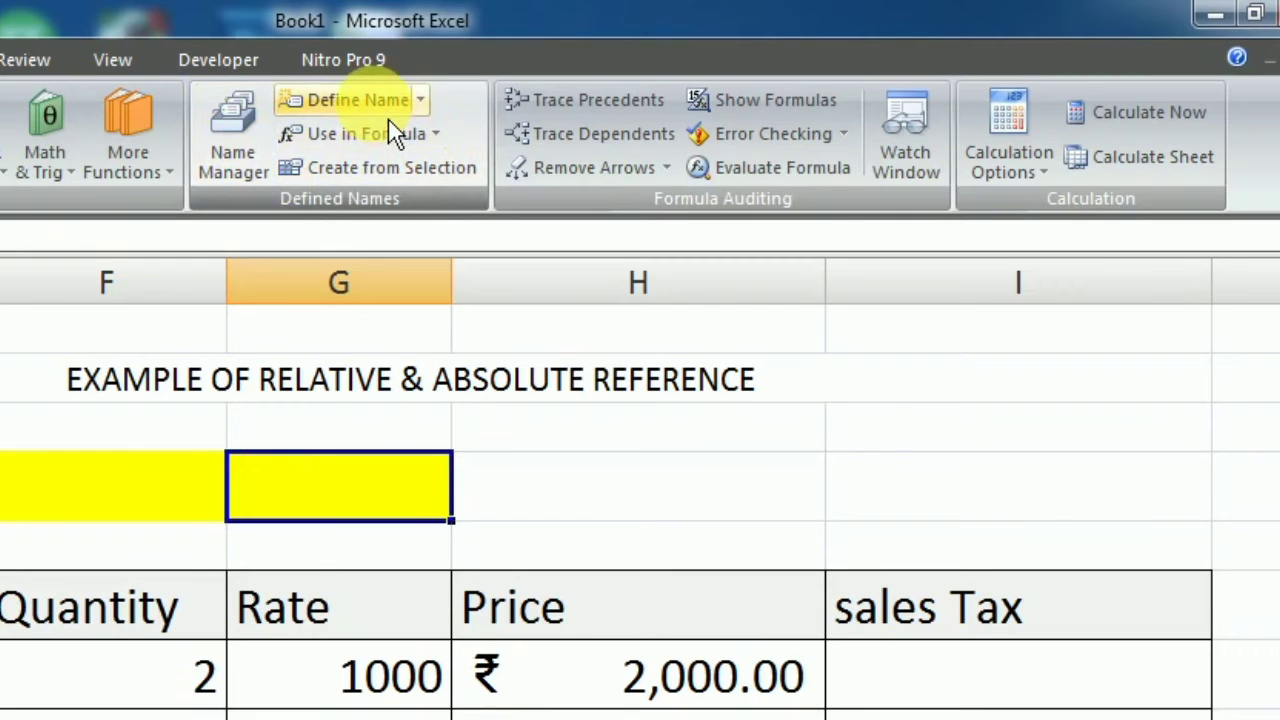
Remove the Sales_tax name in Name Manager and start a new name referring to =Sheet6!$G$6.
{"action": "left_click", "coordinate": [266, 162]}
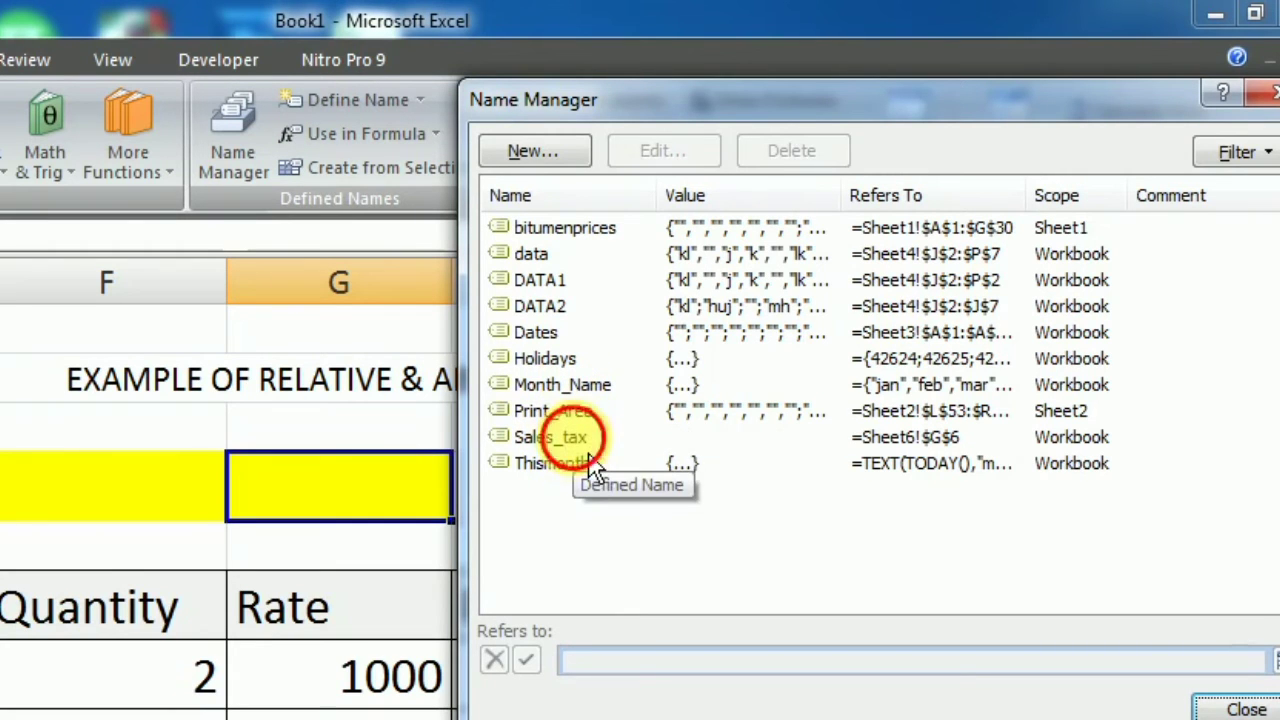
{"action": "left_click", "coordinate": [560, 437]}
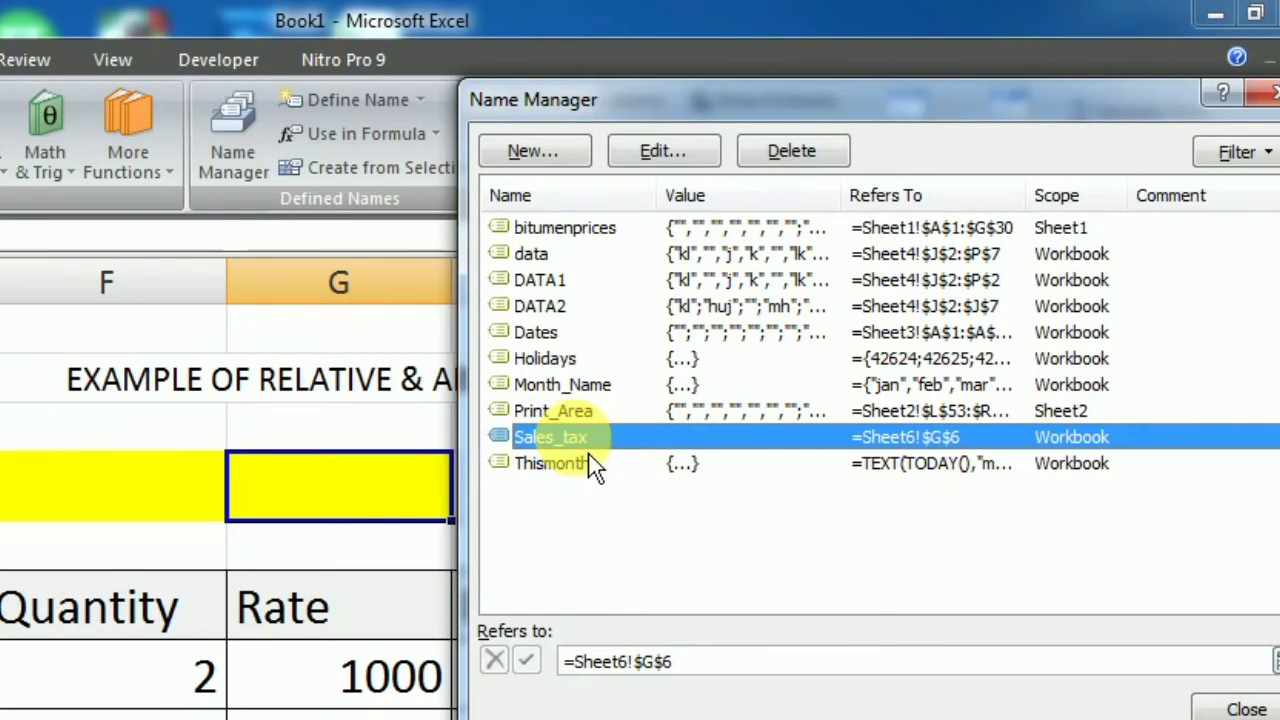
{"action": "left_click", "coordinate": [803, 168]}
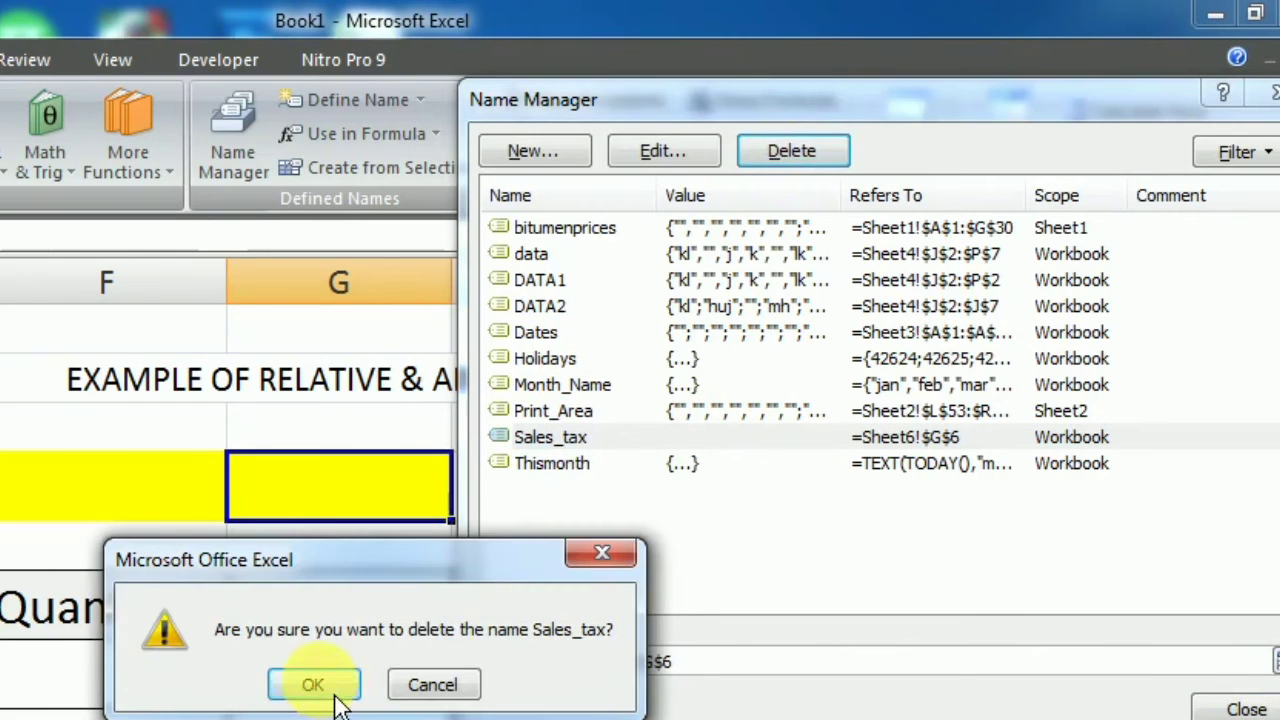
{"action": "left_click", "coordinate": [338, 695]}
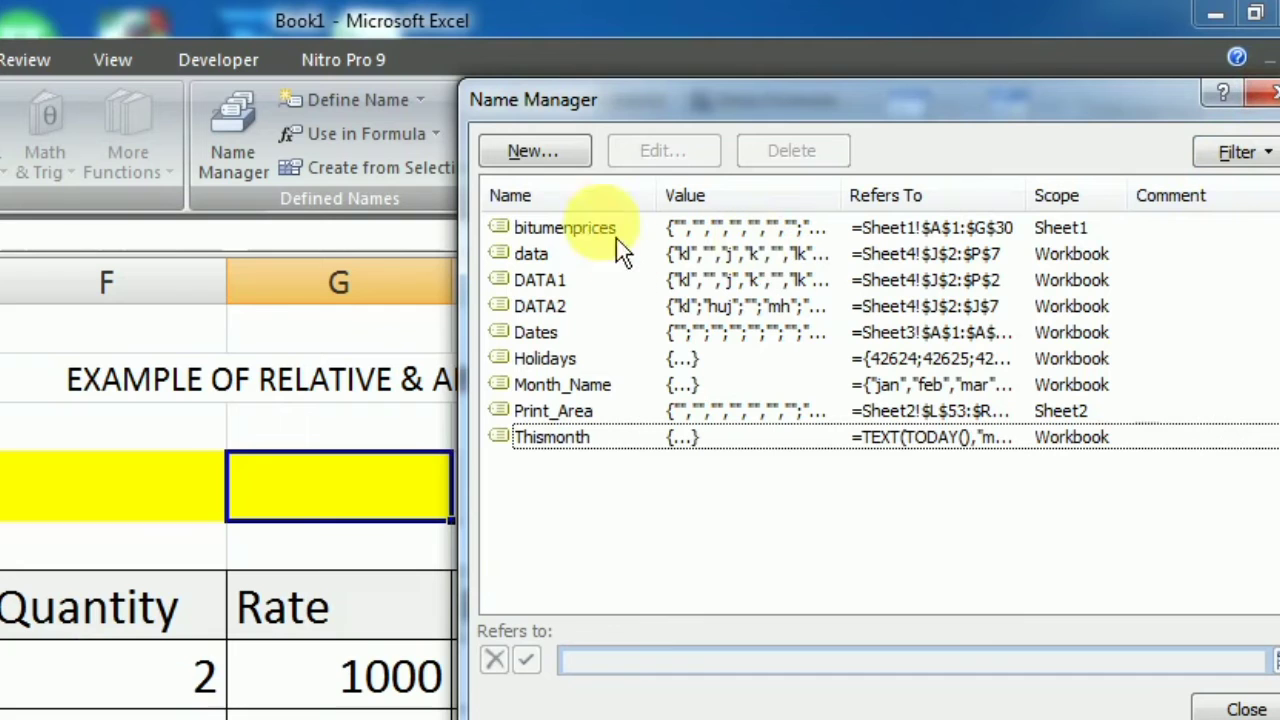
{"action": "left_click", "coordinate": [550, 155]}
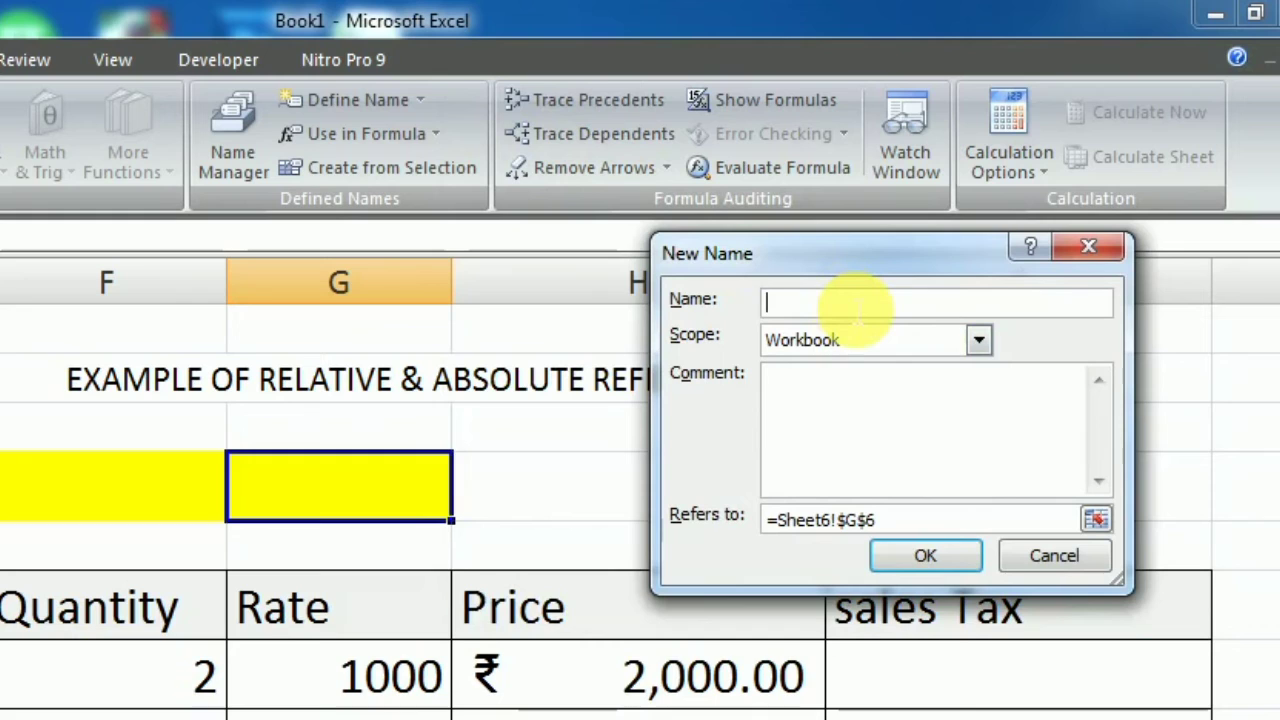
Create Sales_tax as a name that refers to the constant =0.04, then close Name Manager.
{"action": "type", "text": "Sales"}
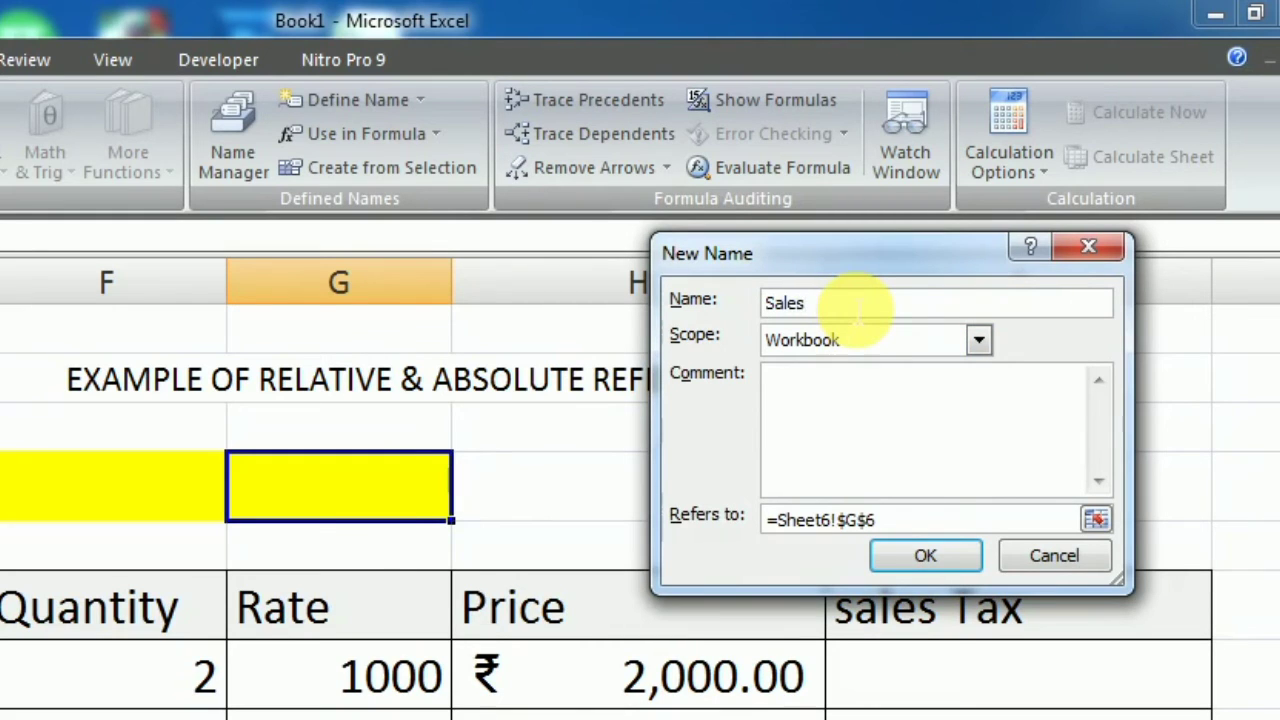
{"action": "type", "text": "_tax"}
{"action": "left_click", "coordinate": [900, 514]}
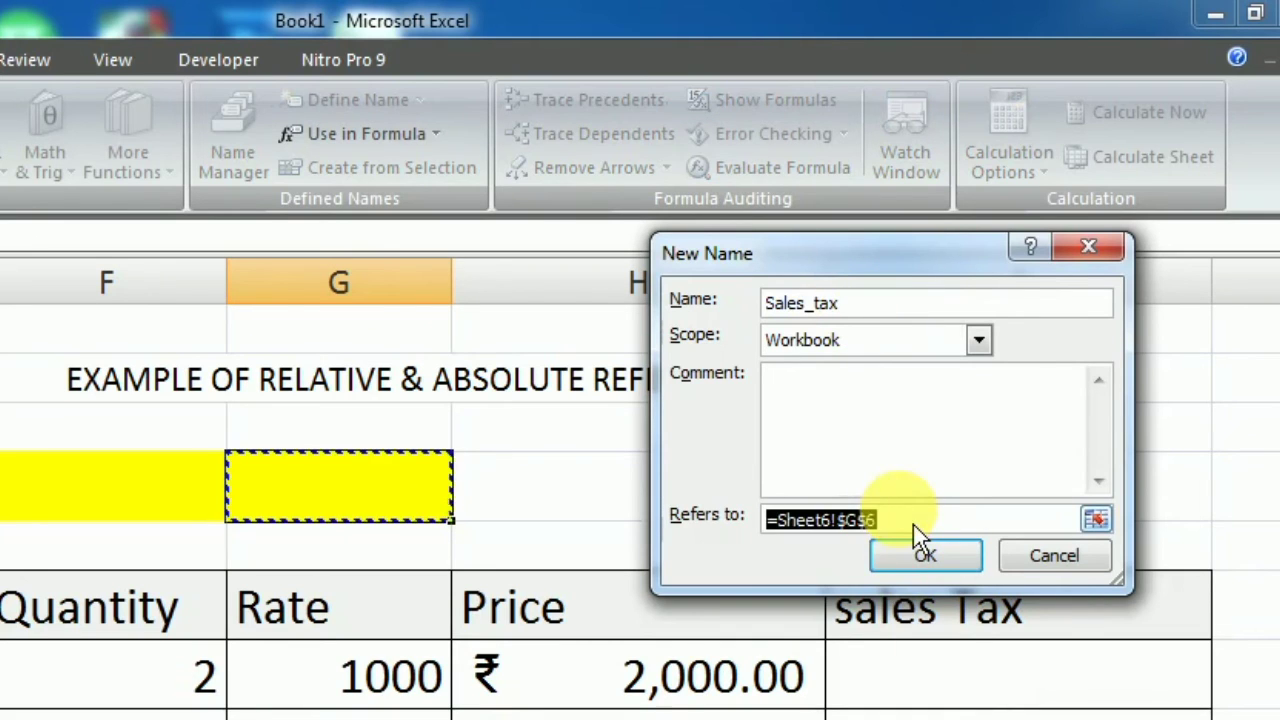
{"action": "left_click_drag", "start_coordinate": [880, 518], "coordinate": [795, 530]}
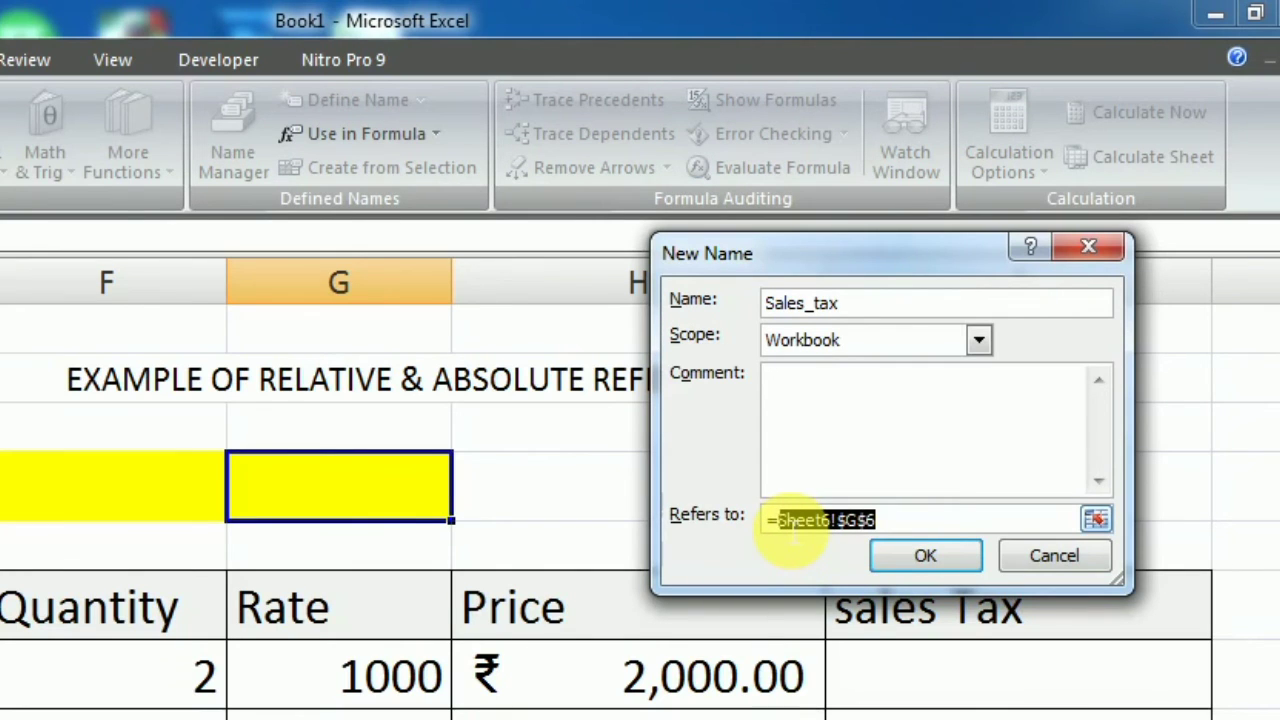
{"action": "type", "text": "0.04"}
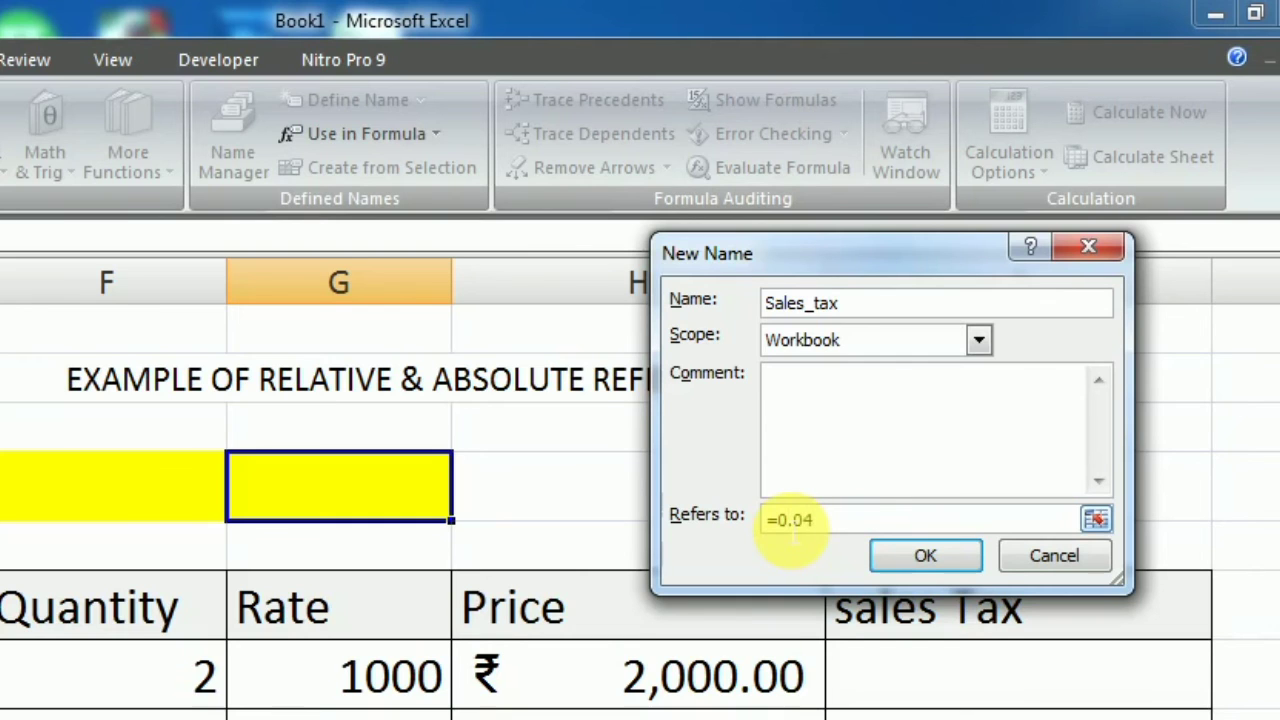
{"action": "left_click", "coordinate": [926, 565]}
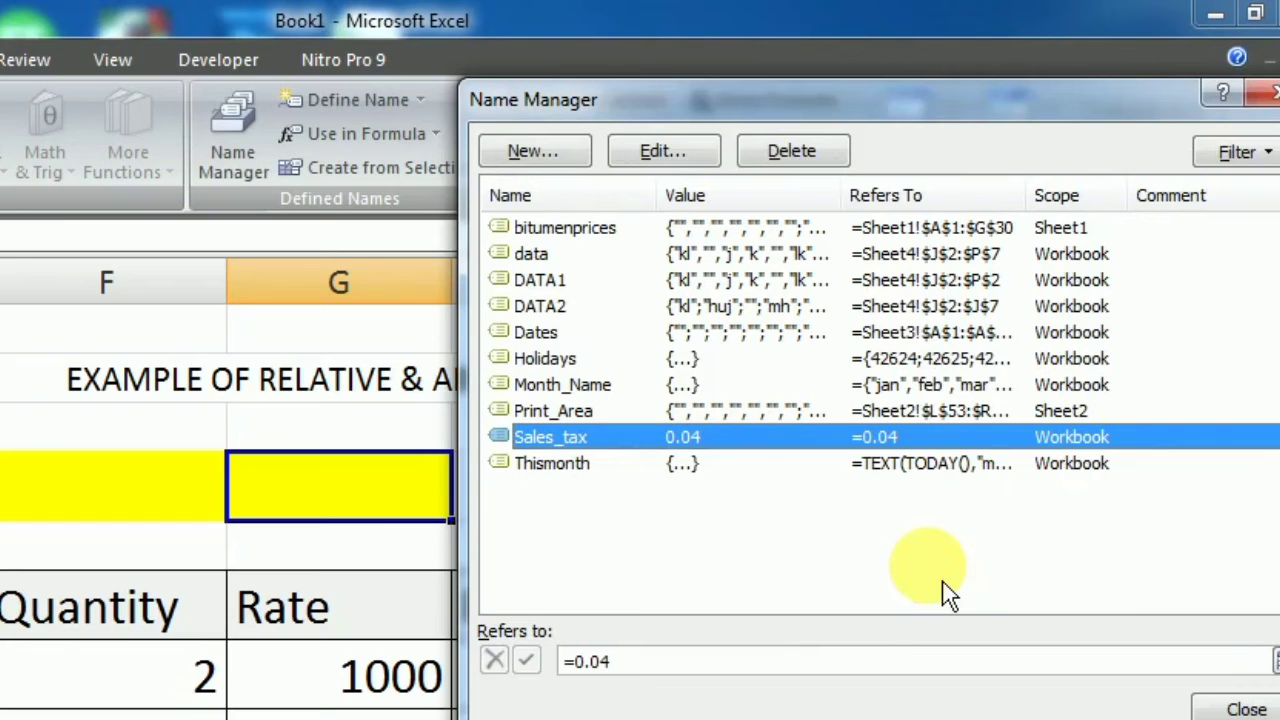
{"action": "left_click", "coordinate": [1244, 708]}
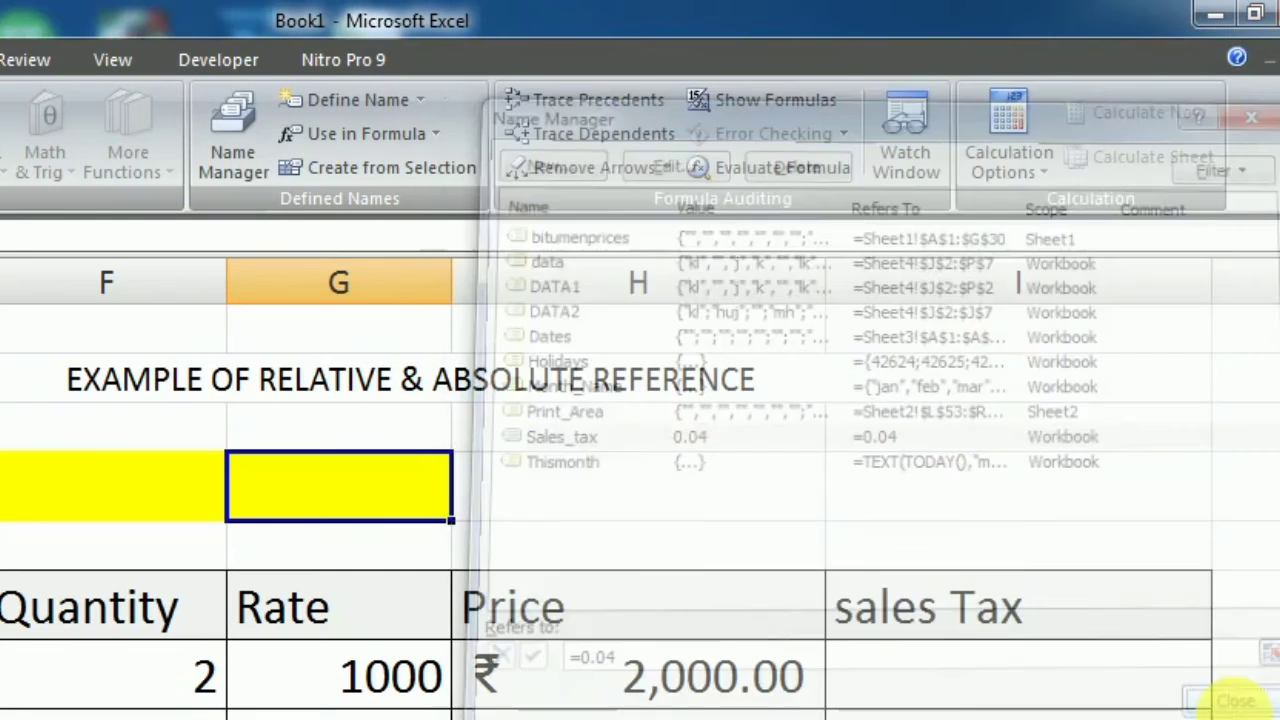
Enter =H9*Sales_tax in I9 and fill to I13: ₹80.00 down to ₹20.00, totalling ₹1,140.00.
{"action": "left_click", "coordinate": [1040, 398]}
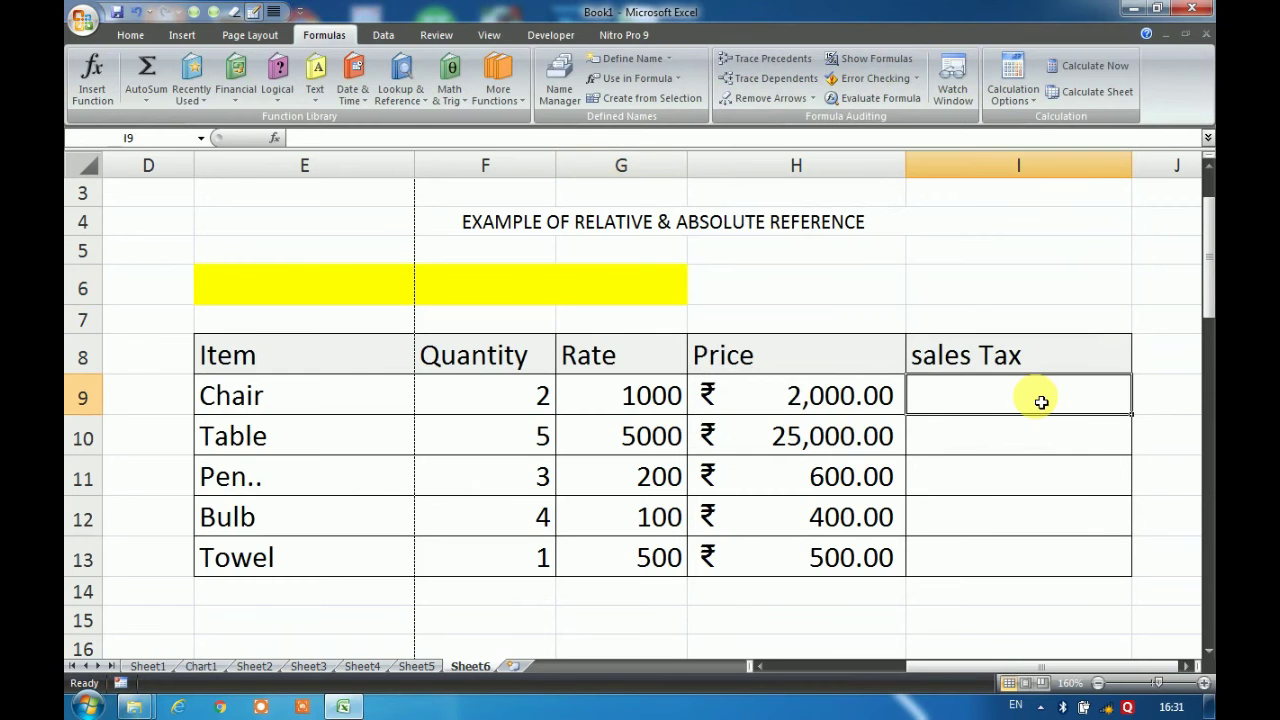
{"action": "type", "text": "="}
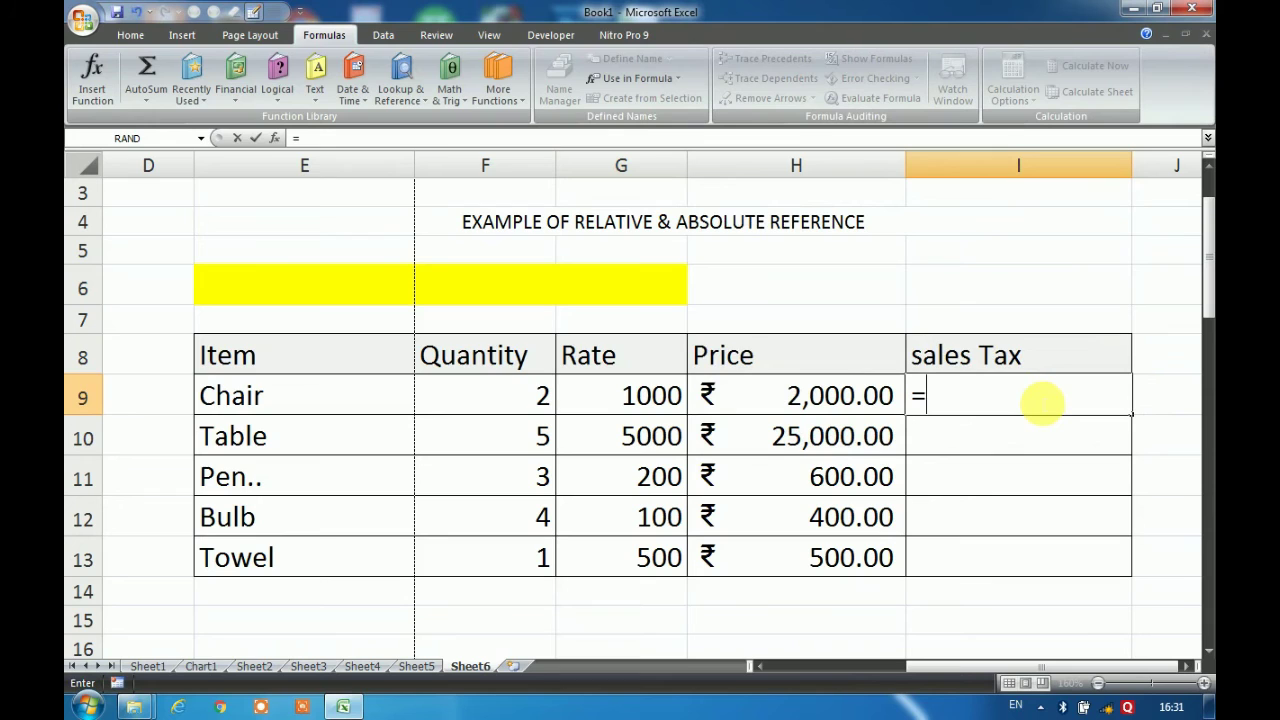
{"action": "left_click", "coordinate": [847, 402]}
{"action": "type", "text": "*sa"}
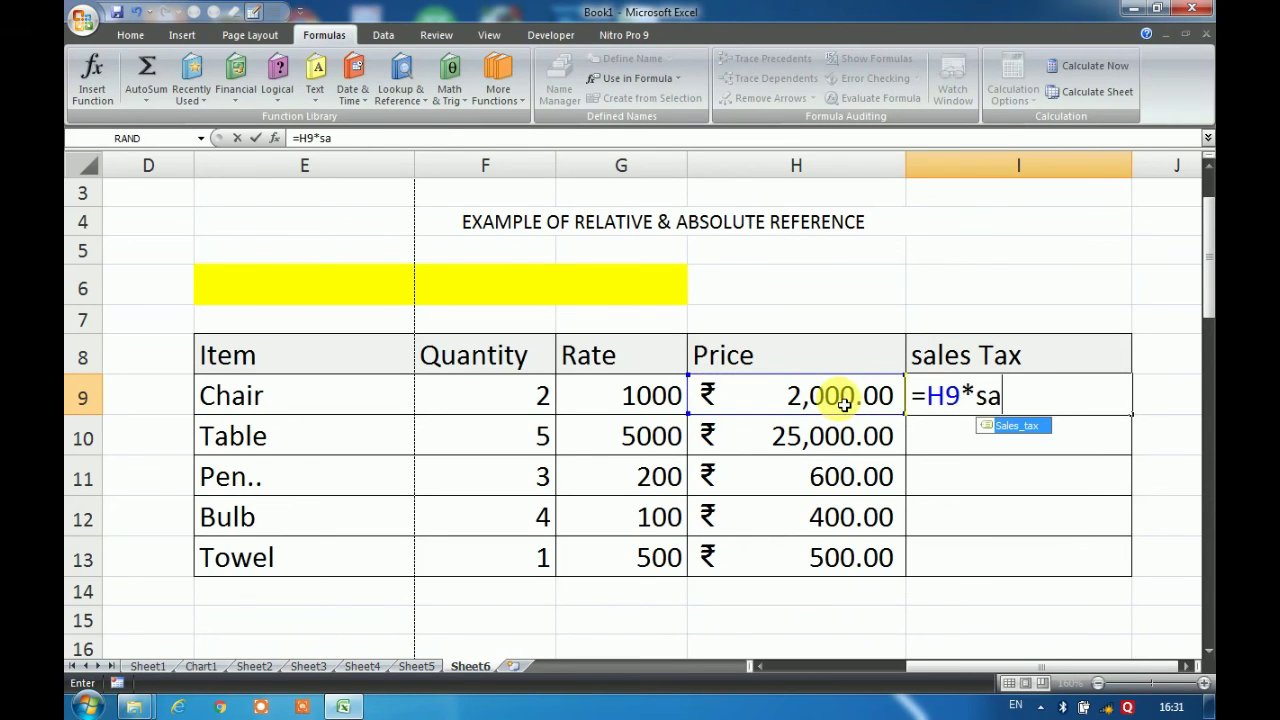
{"action": "key", "text": "Tab"}
{"action": "key", "text": "Return"}
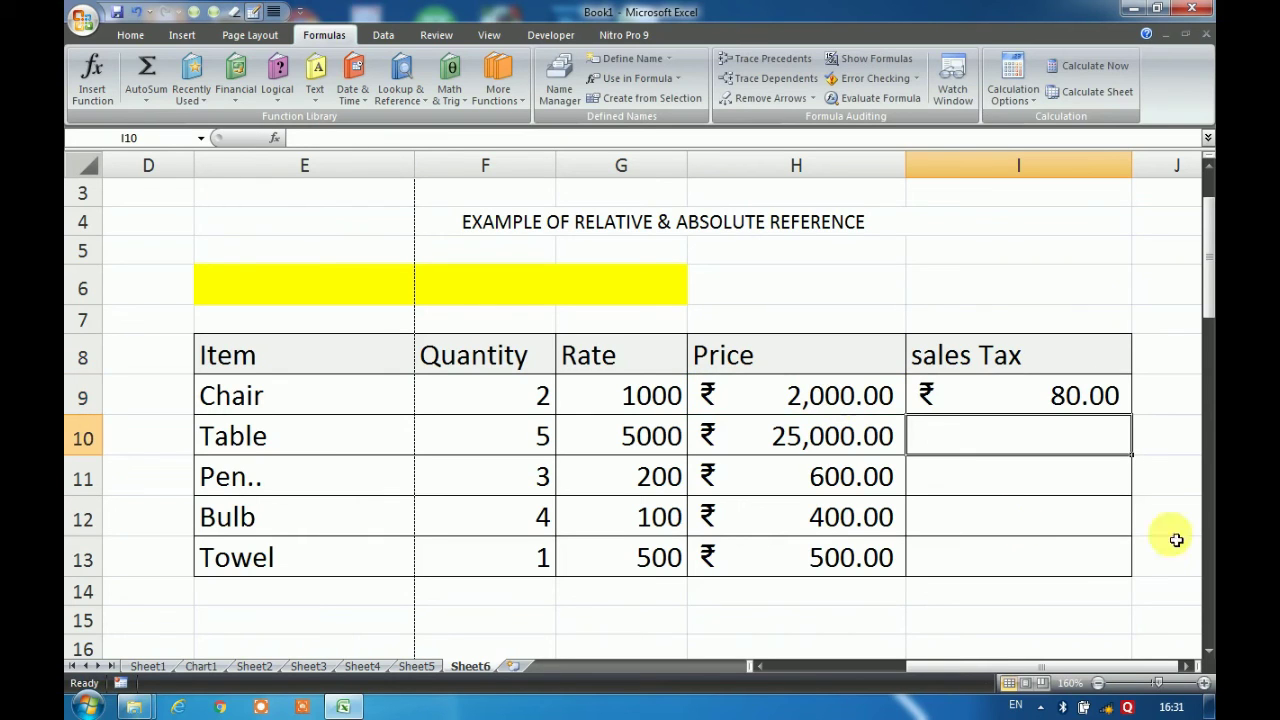
{"action": "left_click", "coordinate": [1075, 405]}
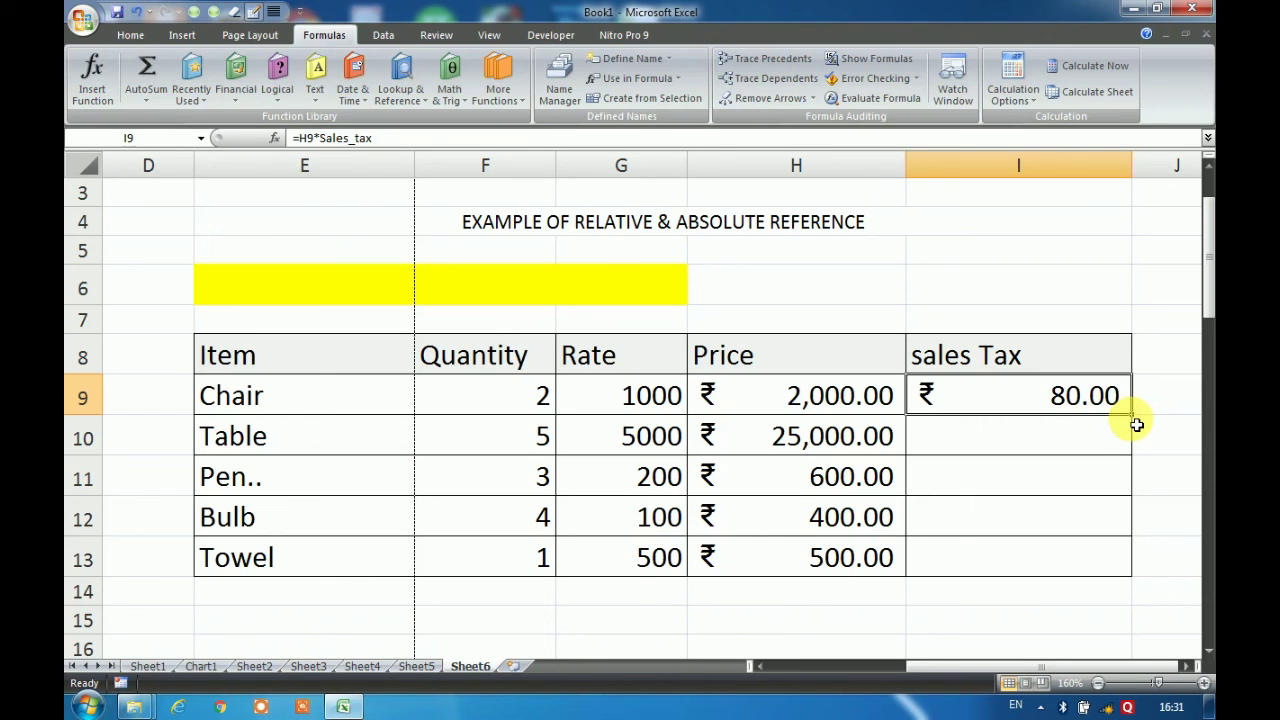
{"action": "double_click", "coordinate": [1137, 425]}
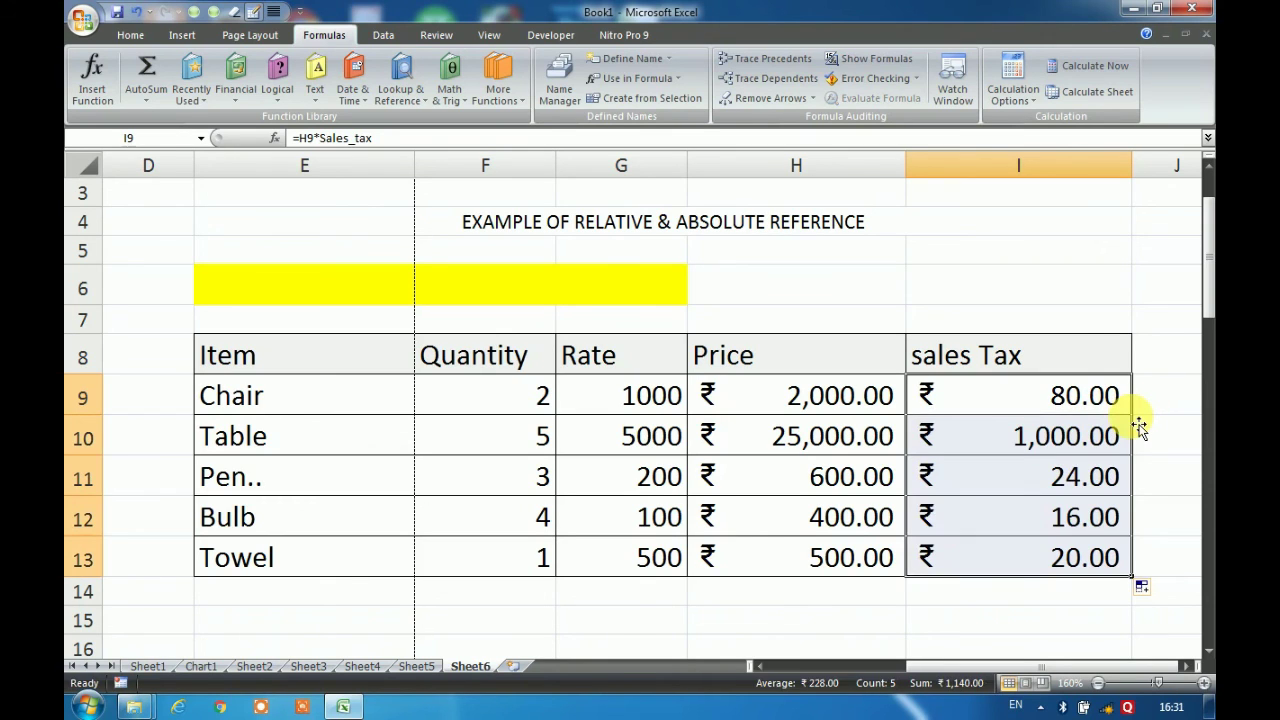
{"action": "left_click", "coordinate": [1039, 477]}
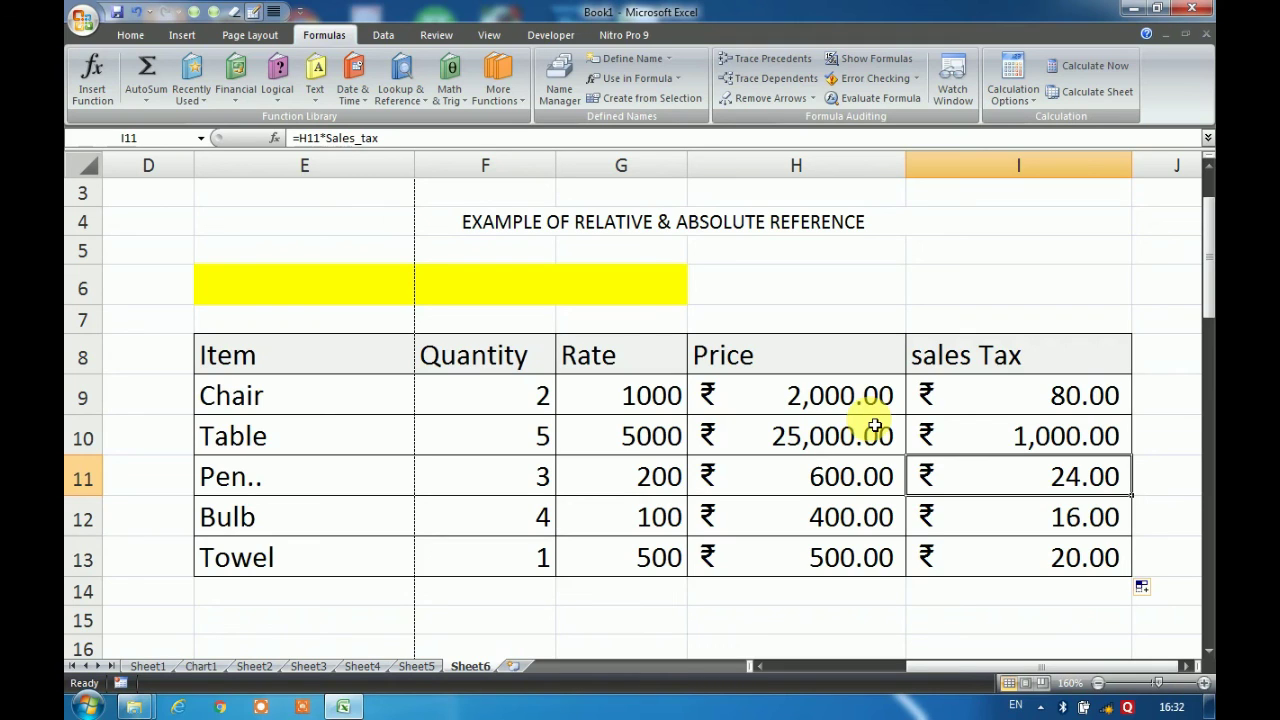
{"action": "left_click", "coordinate": [862, 287]}
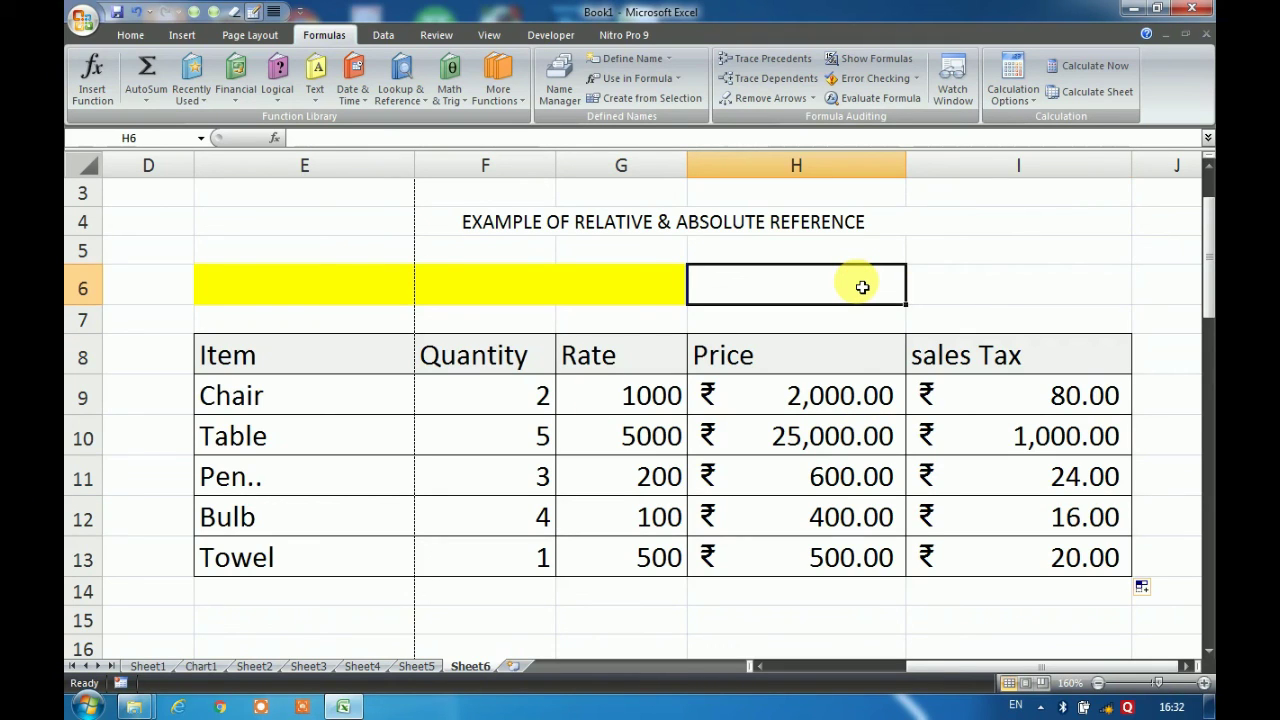
{"action": "left_click", "coordinate": [1020, 298]}
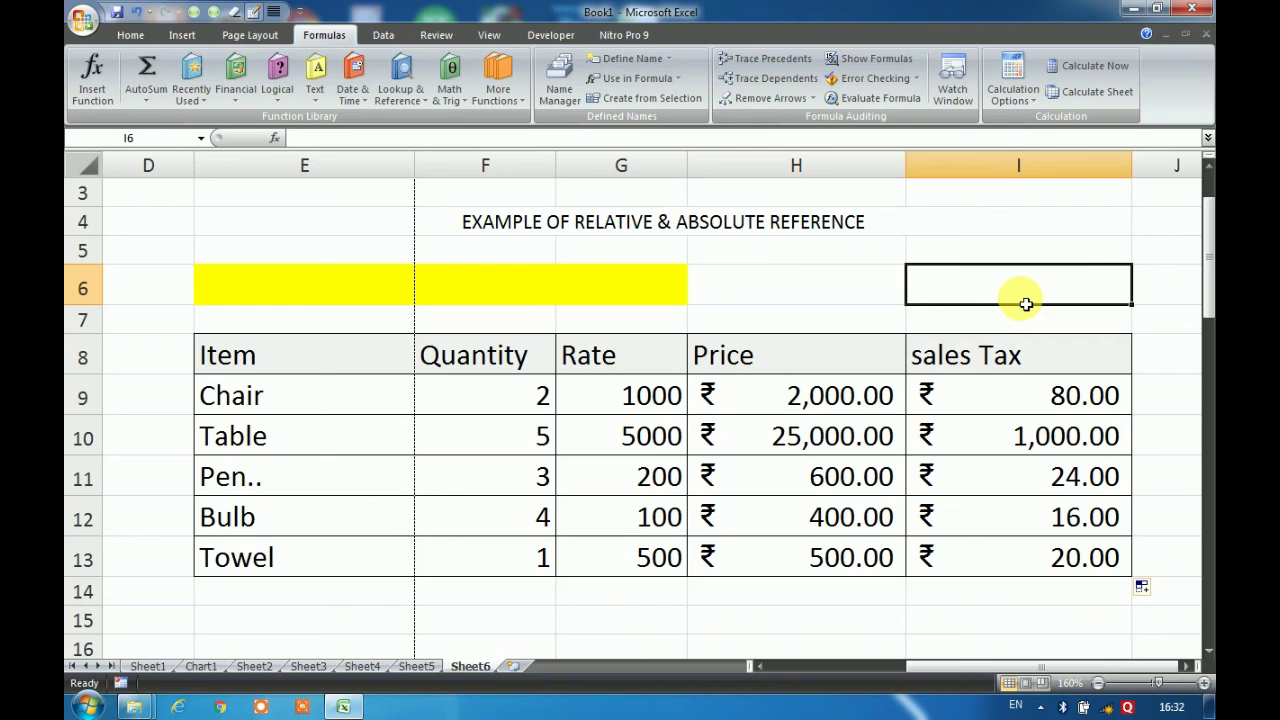